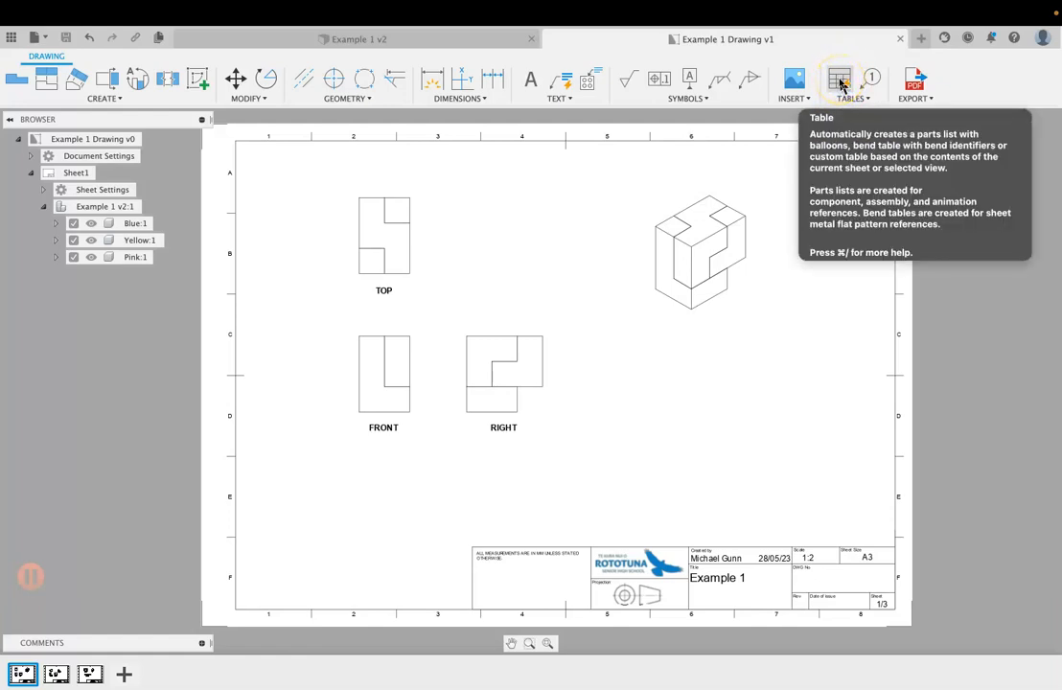
Insert a first-level parts list with automatic balloons, placed directly on top of the title block on Sheet1.
click(841, 85)
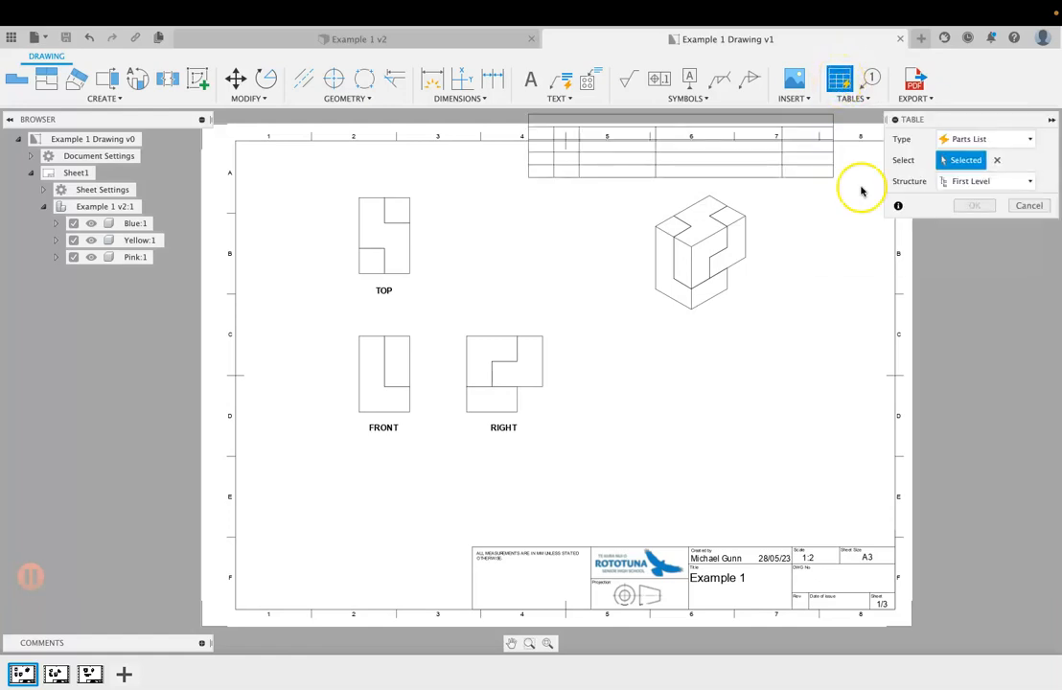
click(1028, 206)
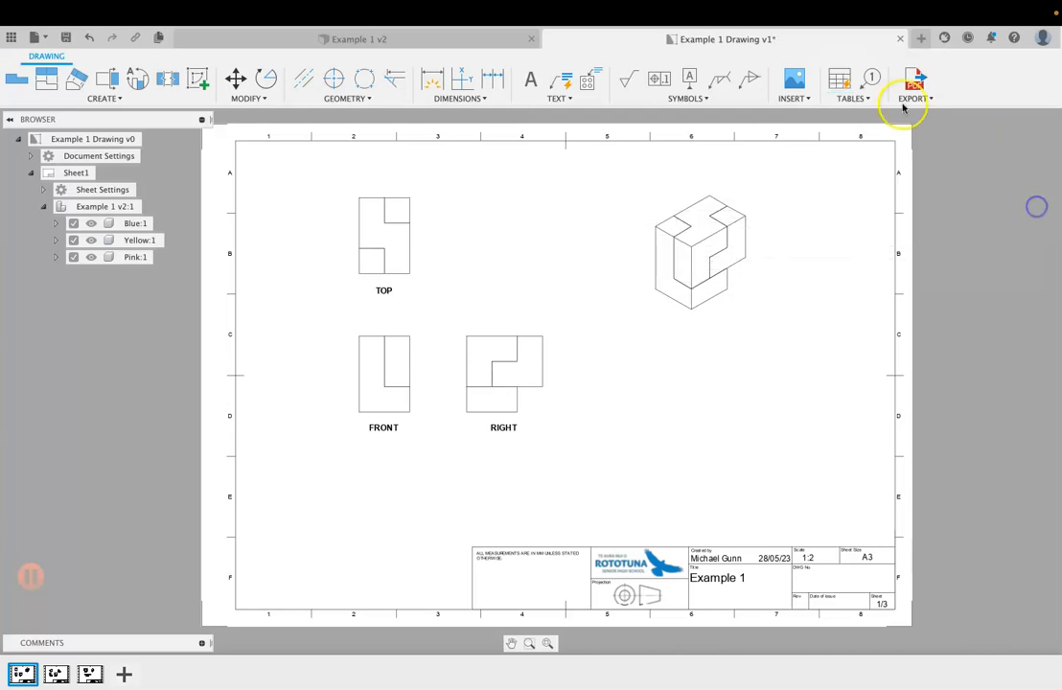
click(848, 93)
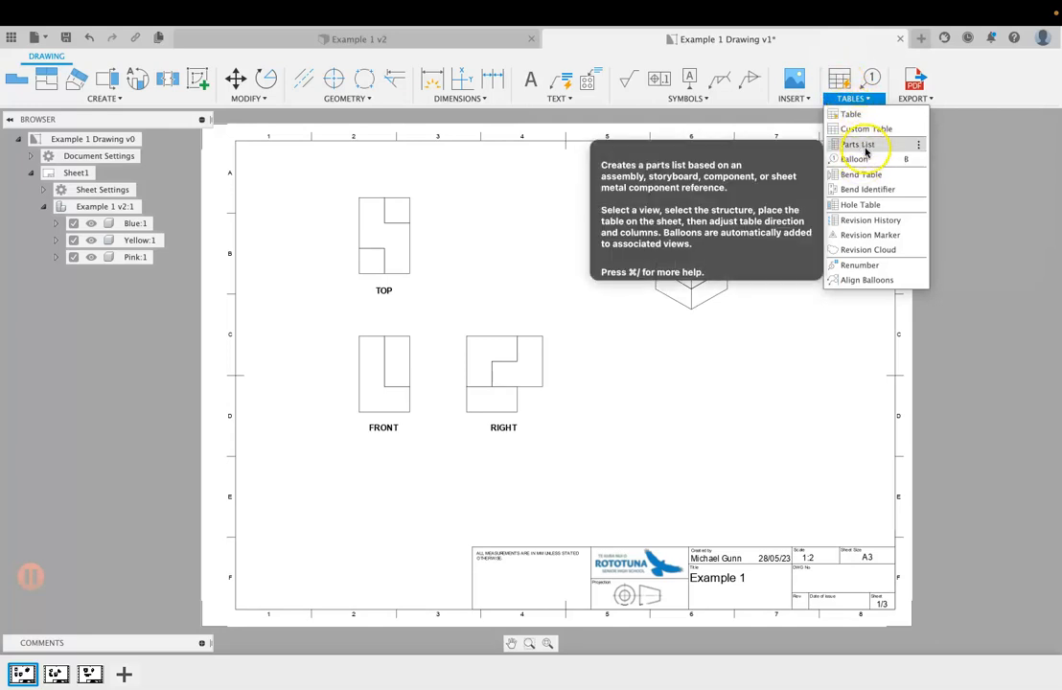
click(837, 79)
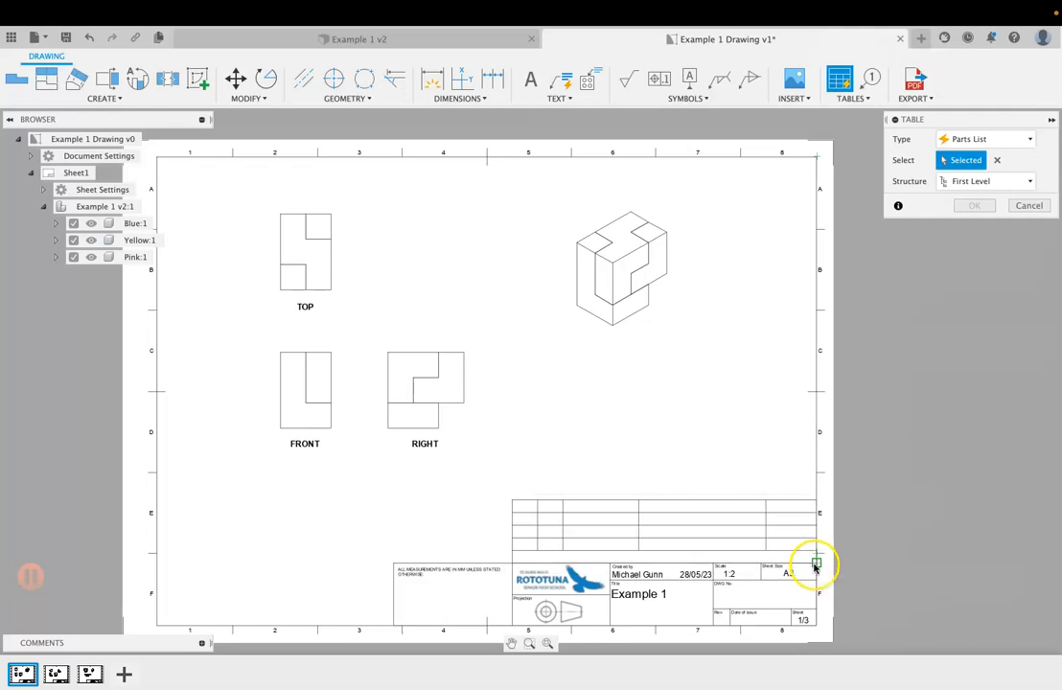
click(813, 566)
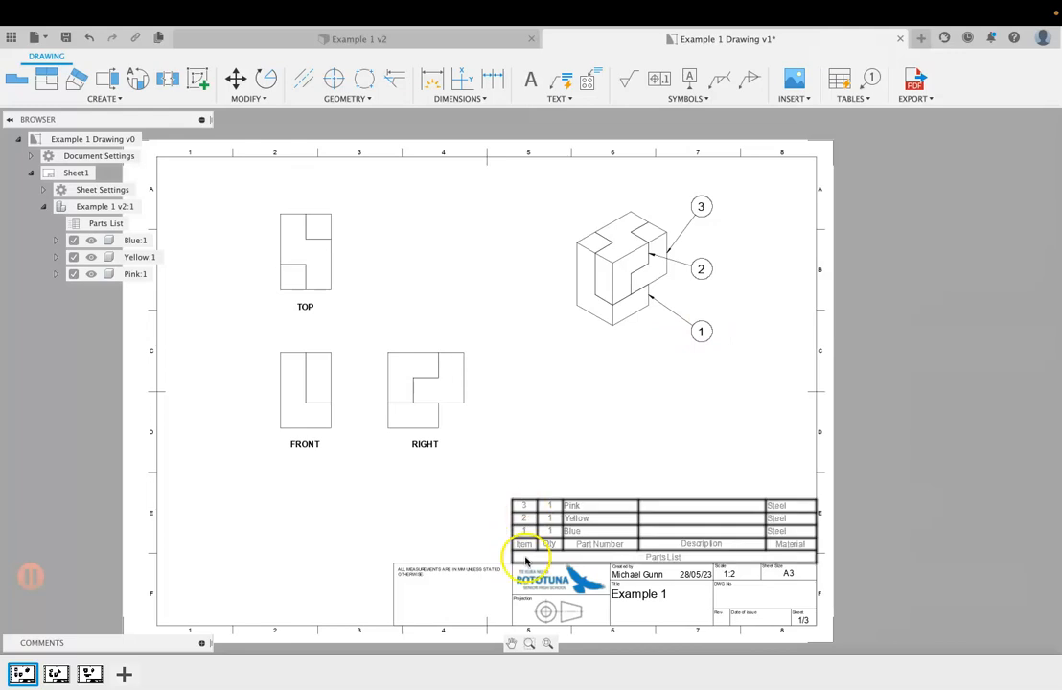
Move balloon 2 above the isometric view with its arrow on the yellow part's top edge, and shift balloon 3 slightly outward and down.
click(703, 328)
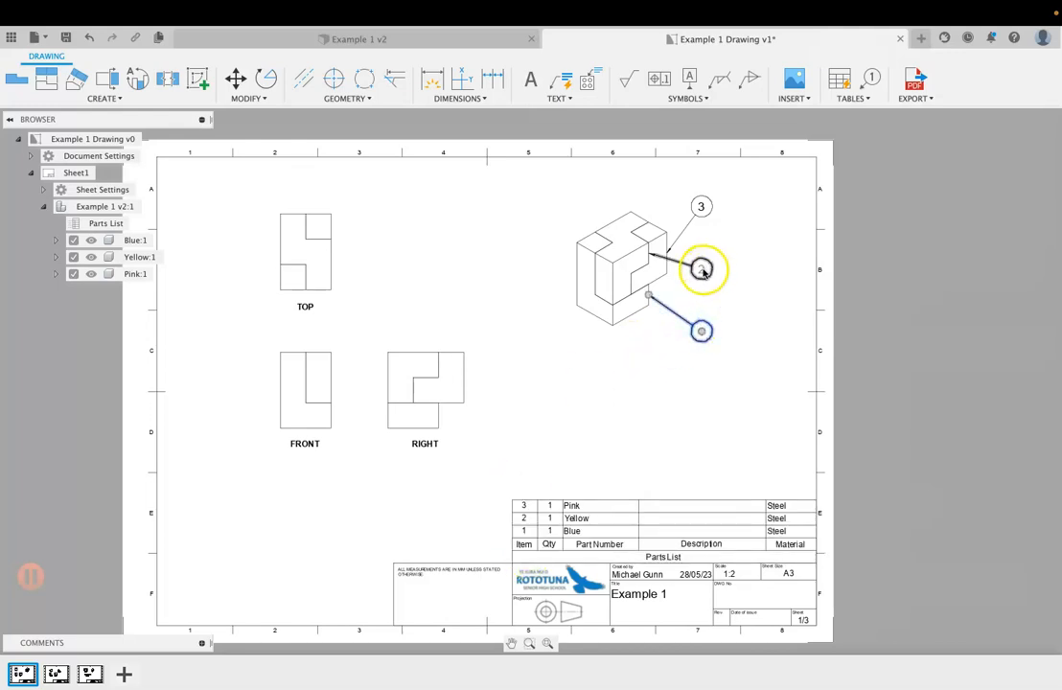
click(700, 269)
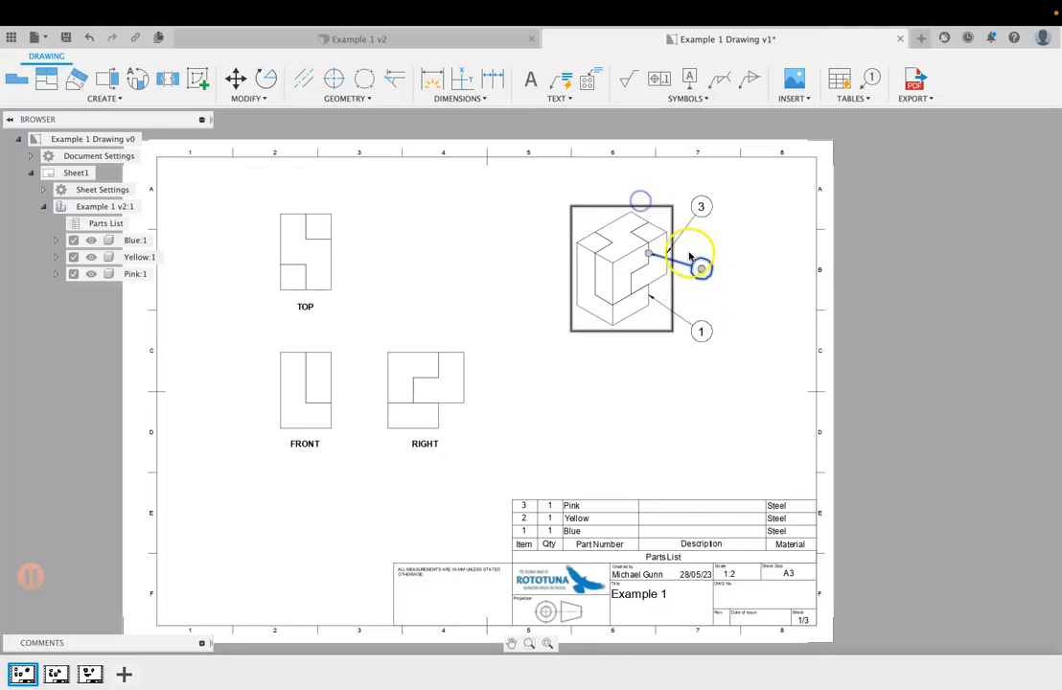
drag(701, 270, 593, 176)
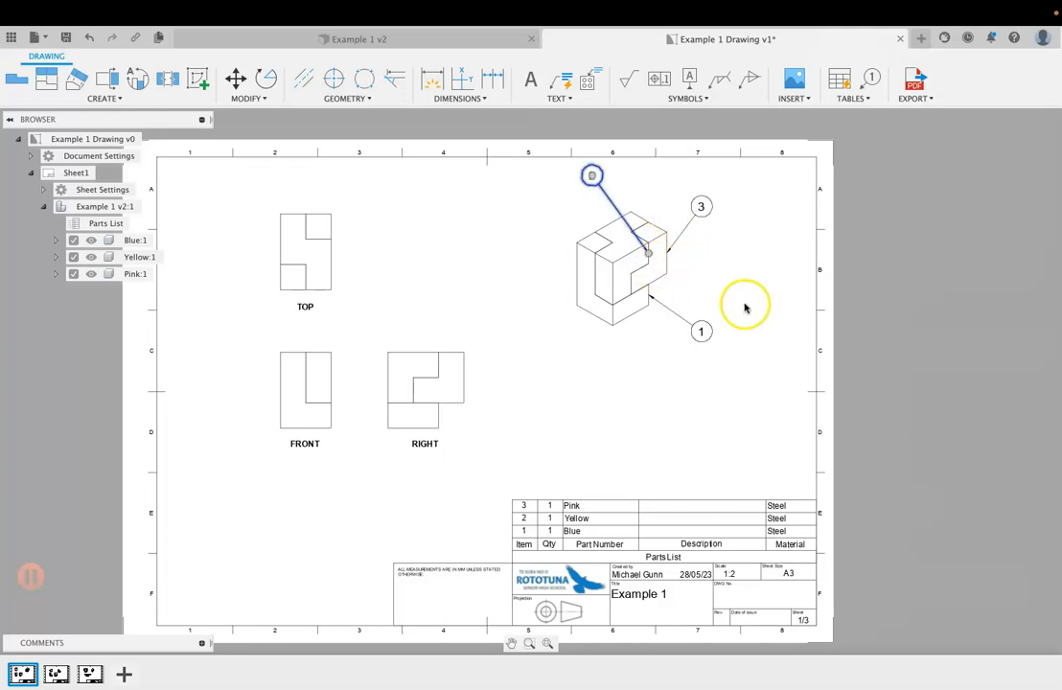
click(650, 253)
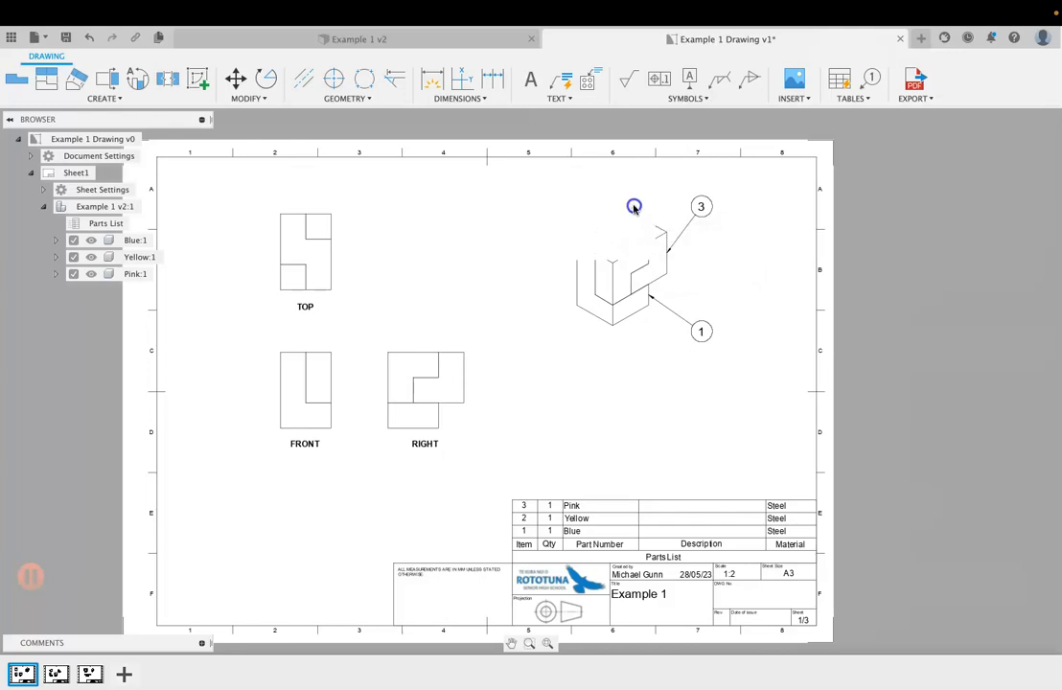
click(614, 221)
click(702, 208)
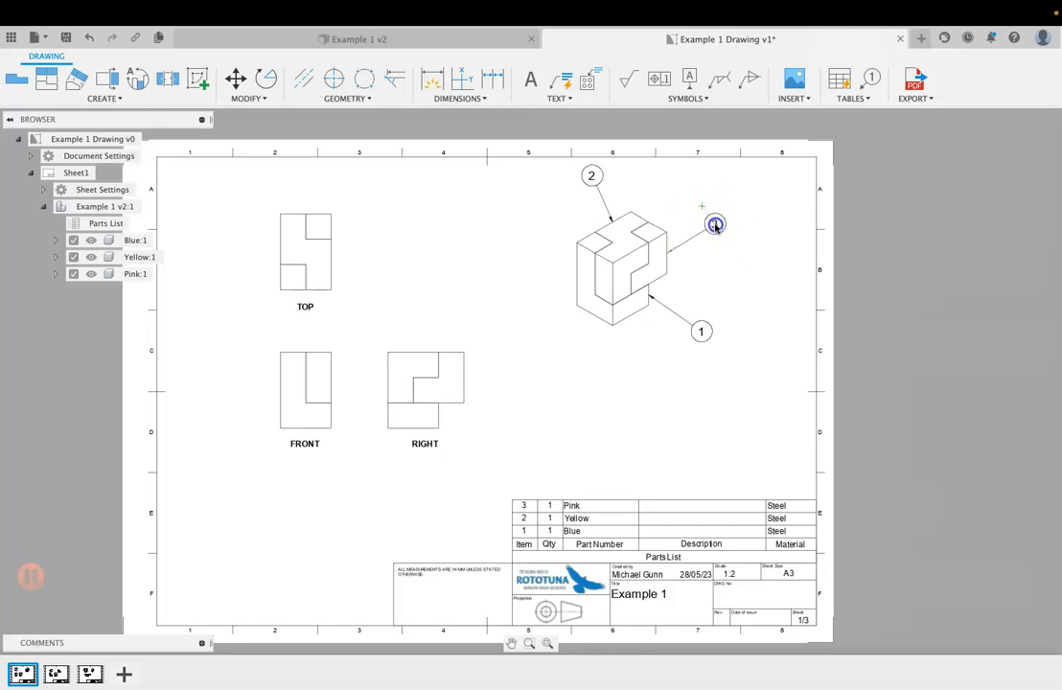
Attach balloon 1's arrow to the lowest corner of the isometric view and move the balloon below the view.
click(650, 300)
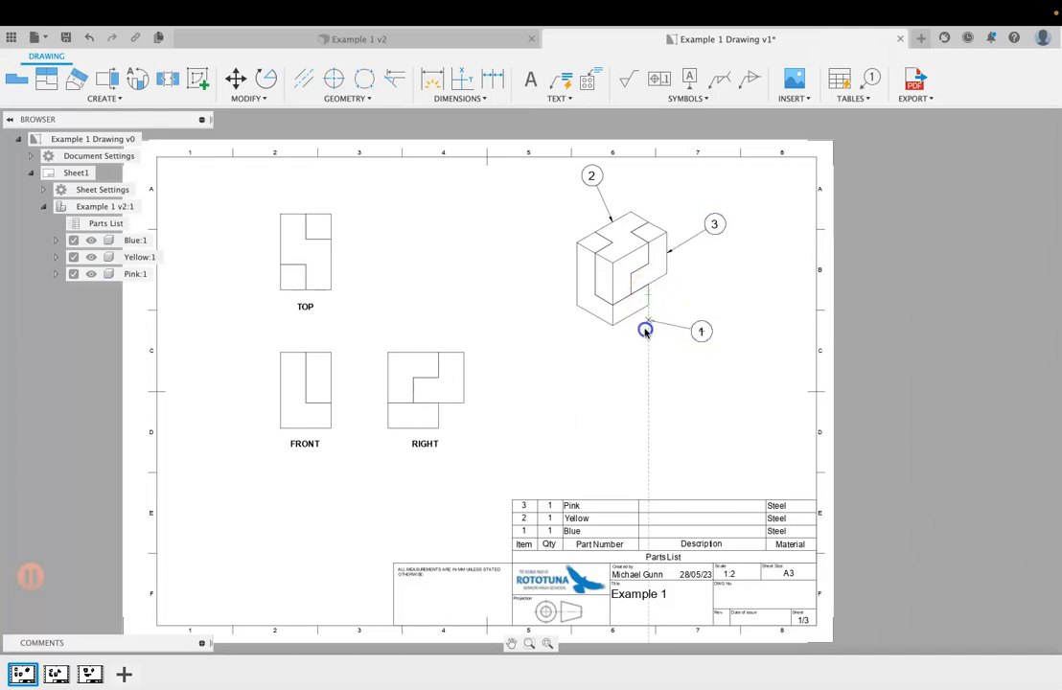
drag(620, 324, 613, 325)
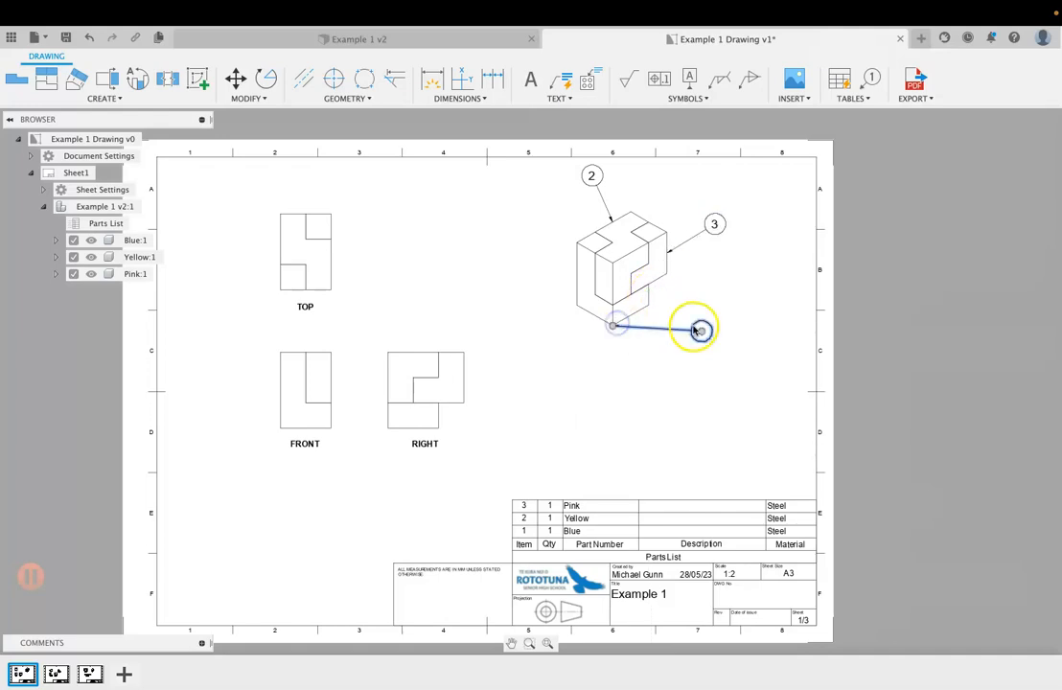
drag(701, 331, 632, 355)
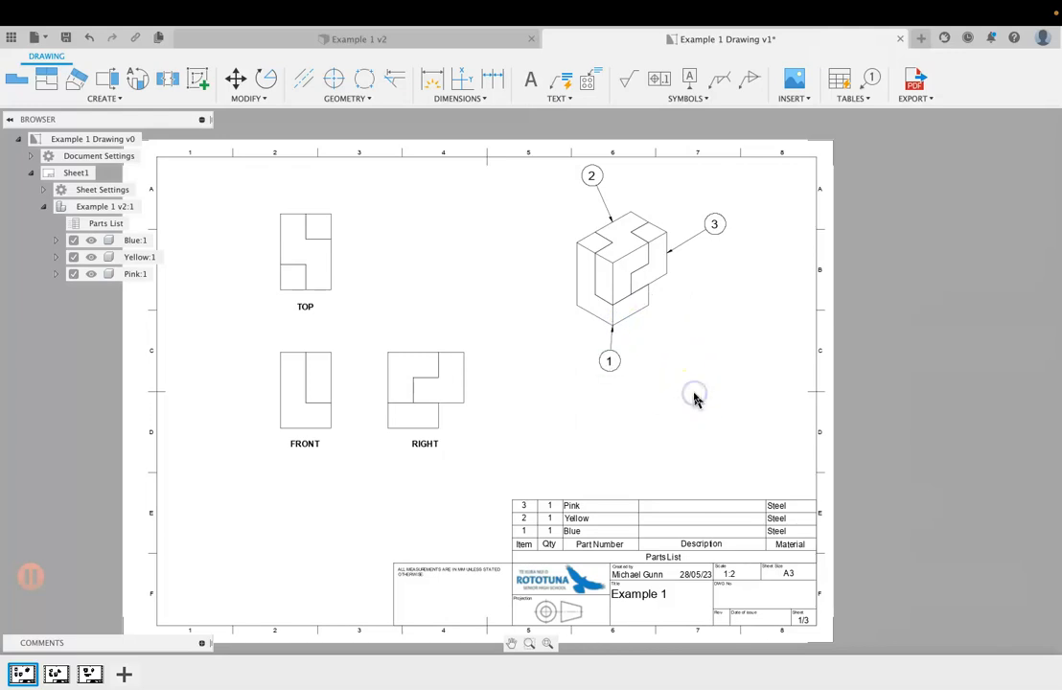
Attach balloon 1's arrow to the blue part's outer left edge and move the balloon to the left of the isometric view.
click(611, 333)
drag(613, 327, 576, 275)
click(612, 369)
drag(611, 369, 520, 263)
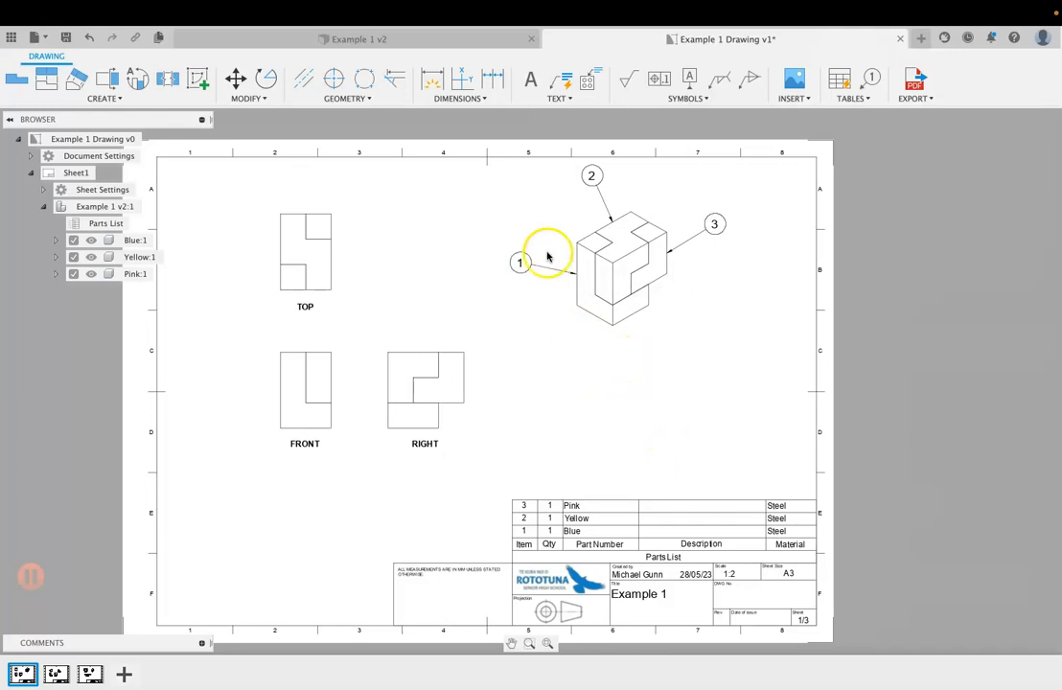
Try balloon 1's arrow on the yellow part's front vertical edge and return it to the blue part's outer left edge.
click(567, 276)
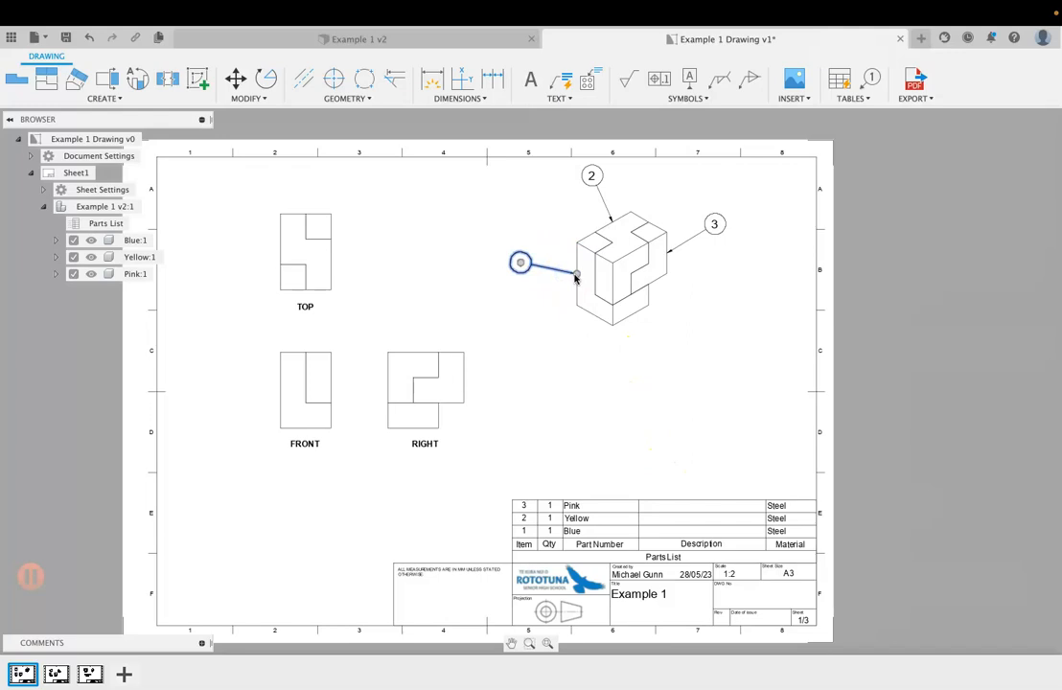
drag(610, 287, 610, 285)
click(639, 349)
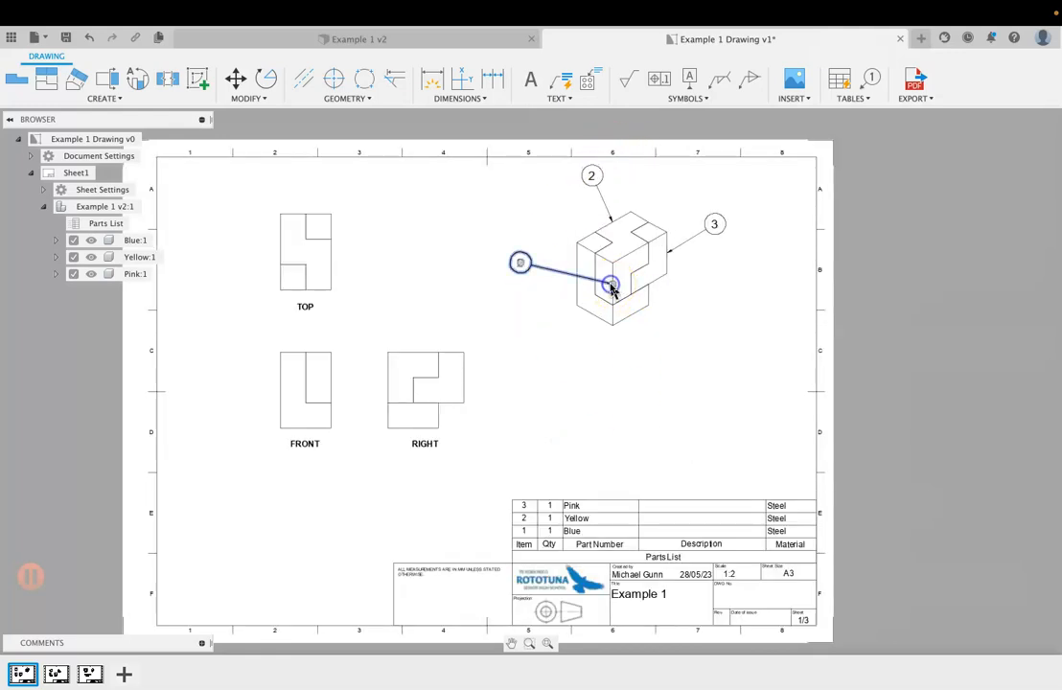
drag(611, 288, 576, 275)
click(534, 326)
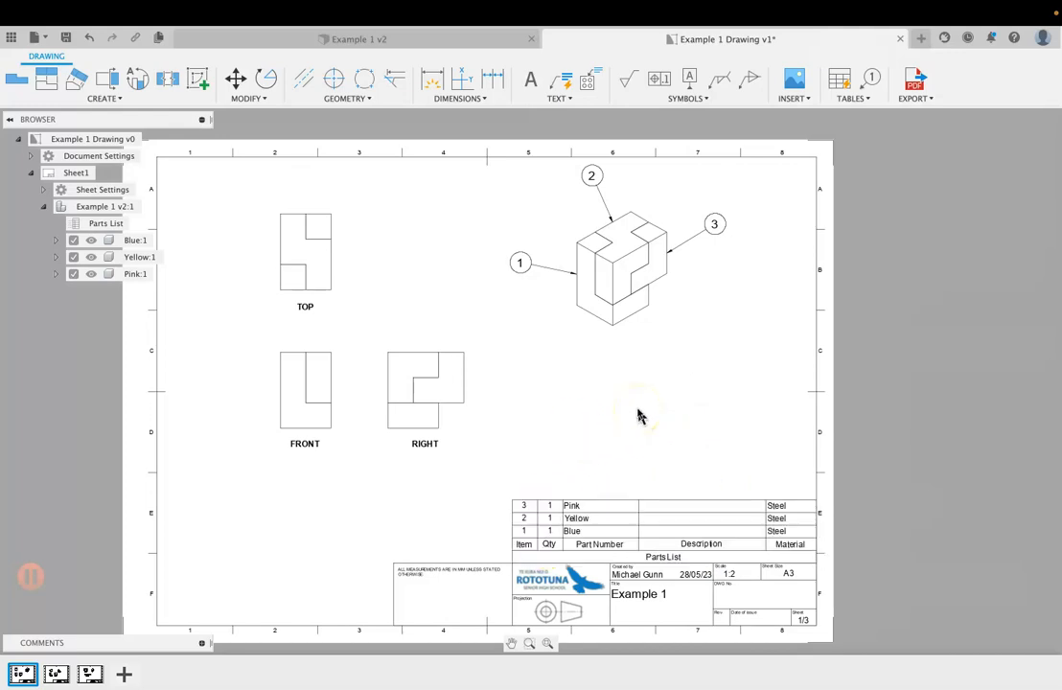
Save the drawing with the version description User Saved and switch to the Example 1 design.
key(super+s)
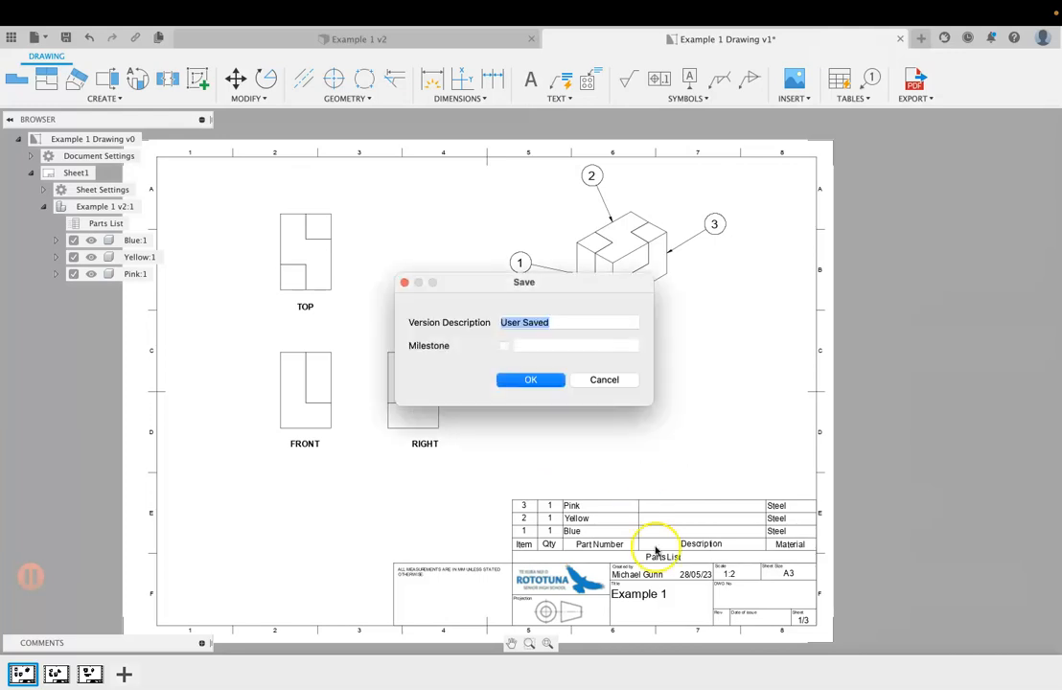
click(531, 380)
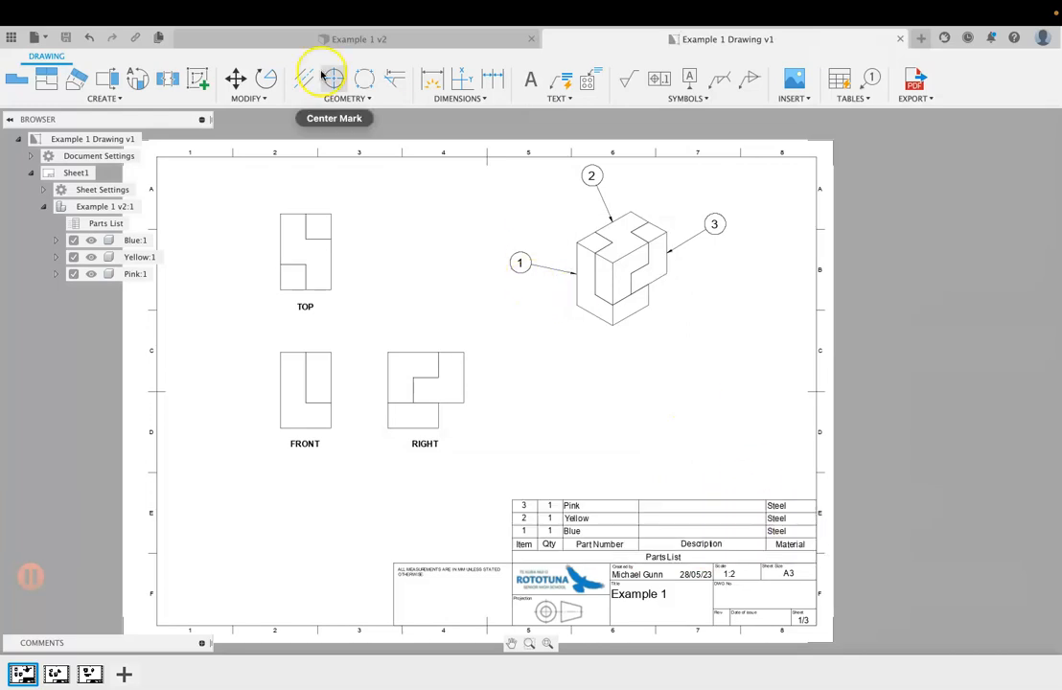
click(446, 41)
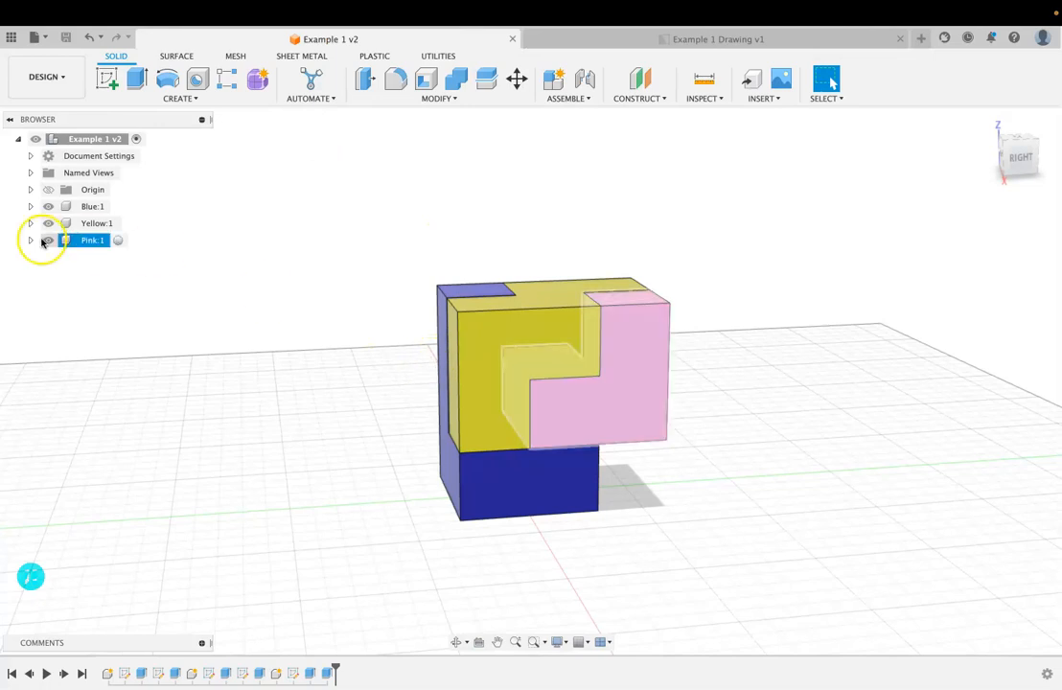
Open the Blue component's properties and look through its general, manage and physical entries.
shift+scroll(317, 402, left, 10)
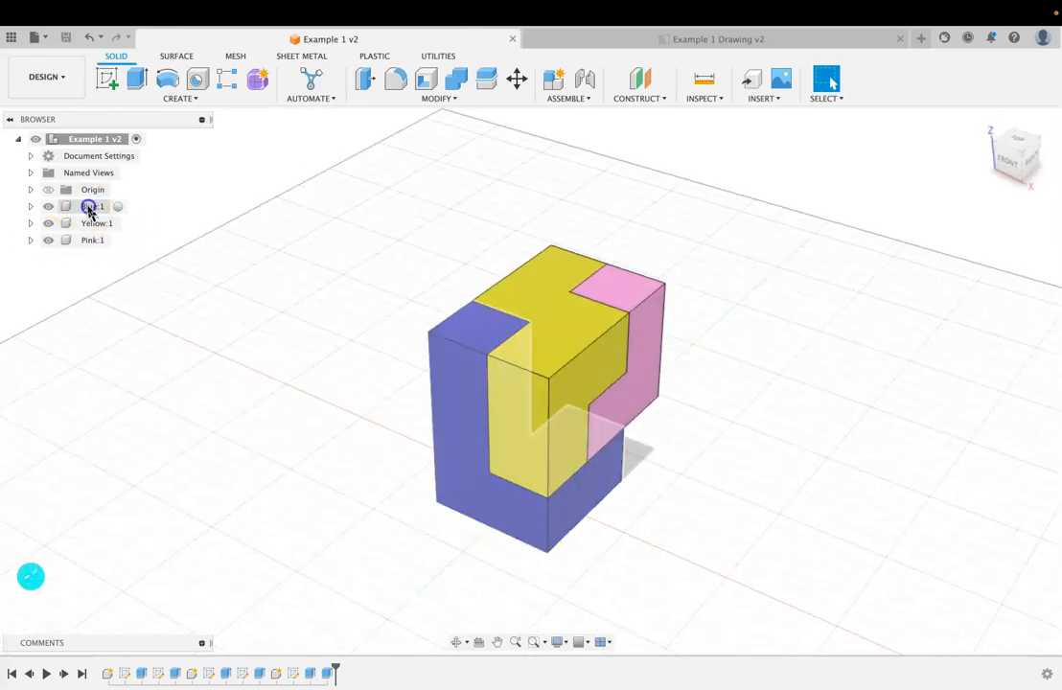
click(89, 207)
right_click(89, 210)
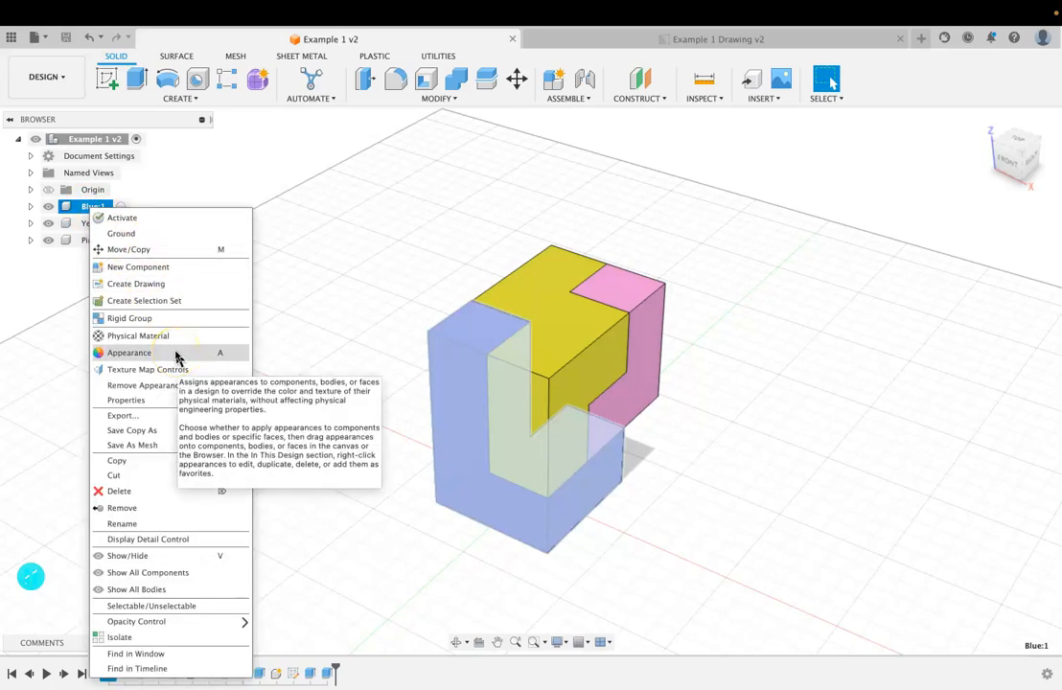
click(144, 401)
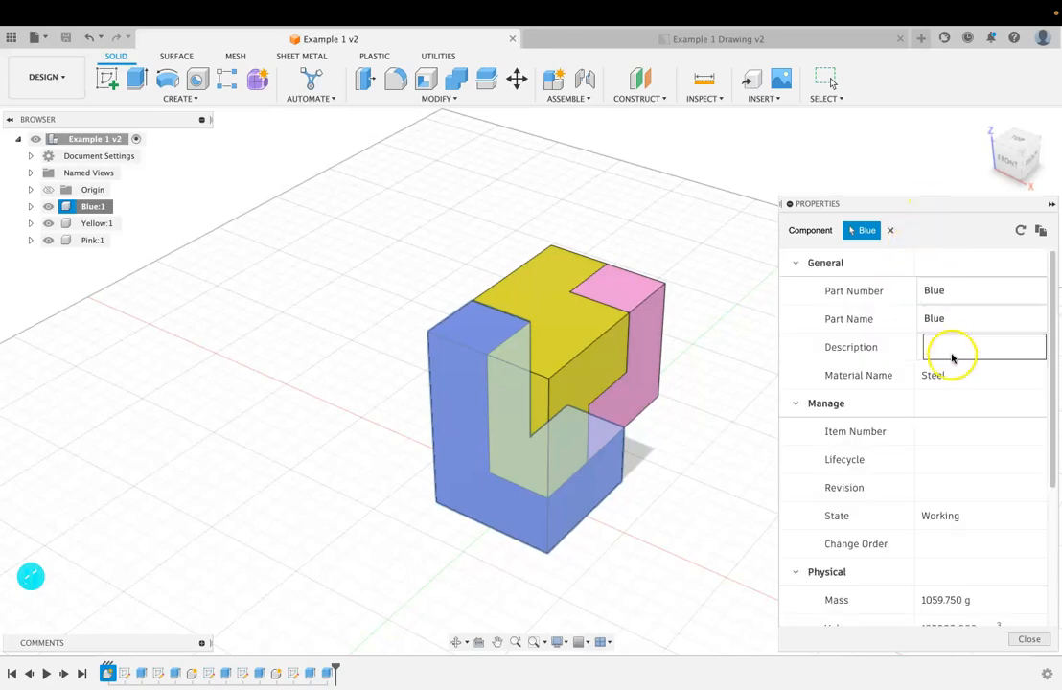
scroll(949, 379, down, 1)
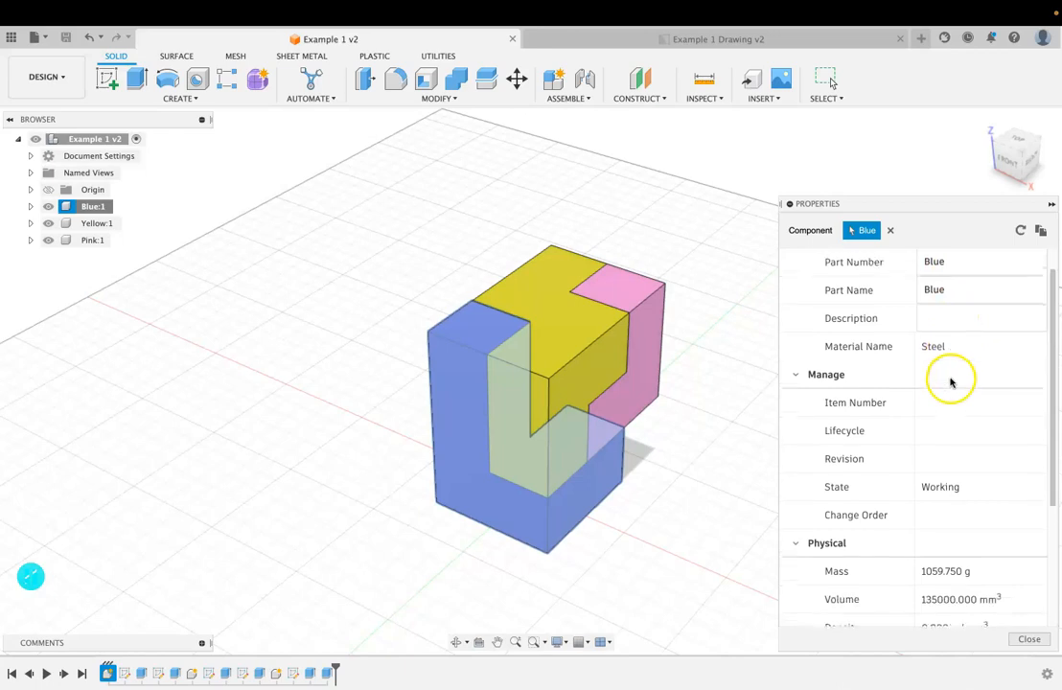
scroll(938, 347, down, 2)
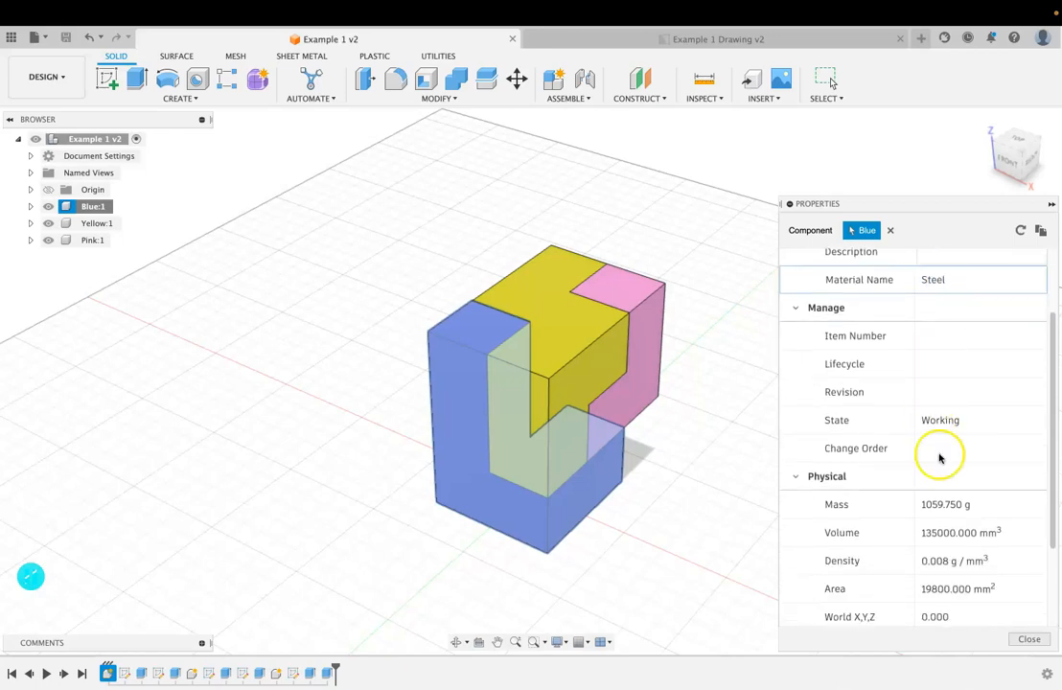
scroll(937, 441, down, 4)
scroll(945, 479, up, 6)
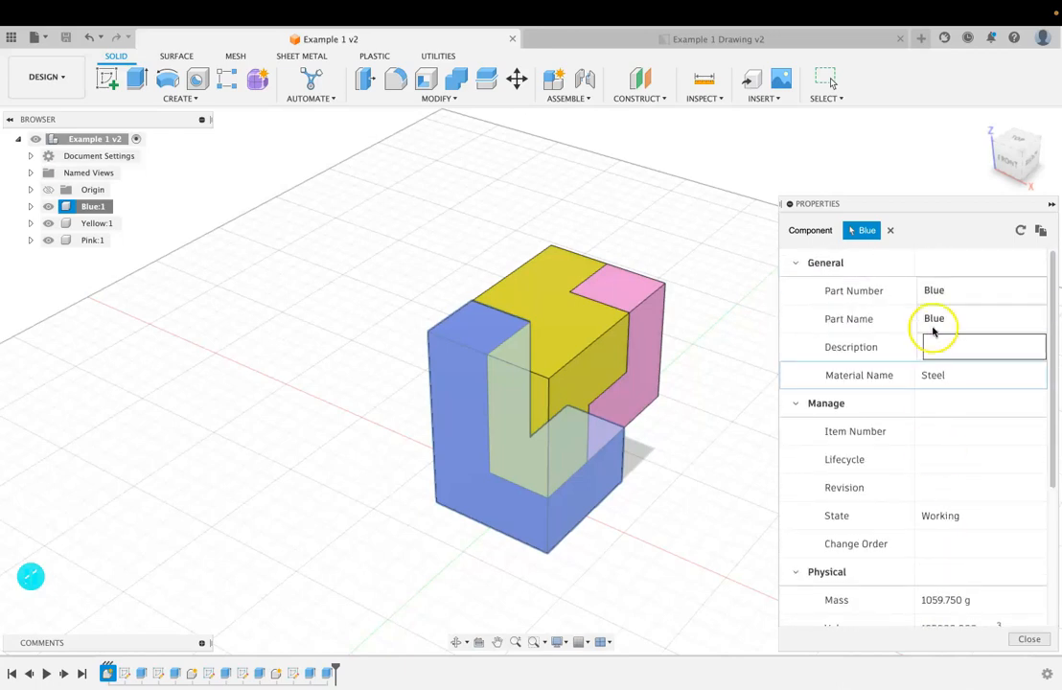
Enter the Blue component's description as "This is The blue component made from ABS plastic".
click(948, 343)
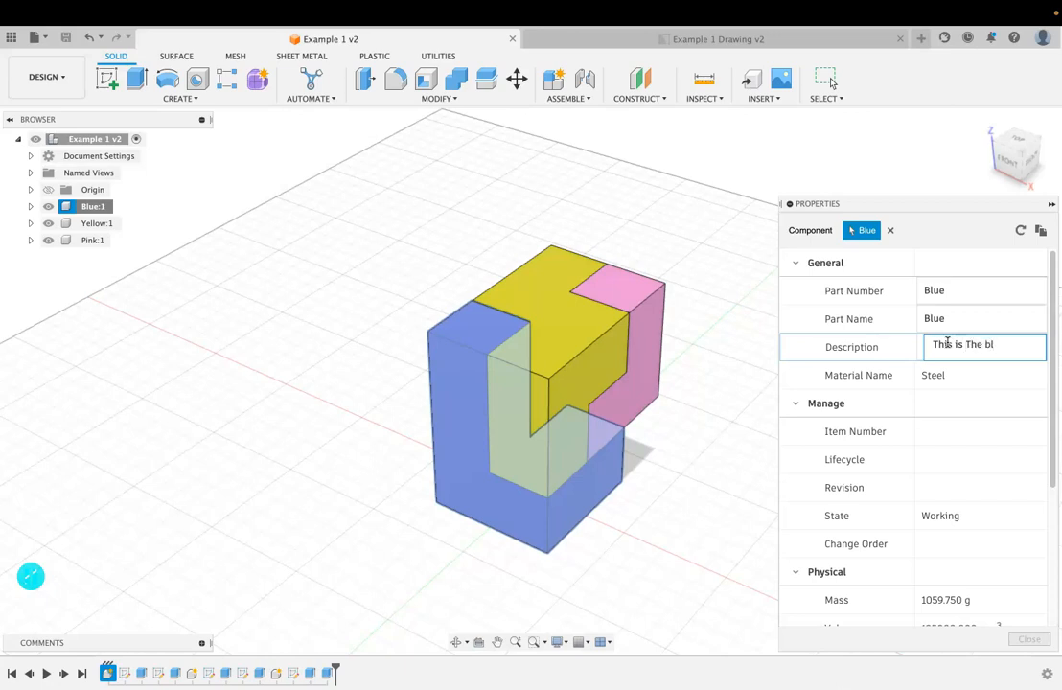
text(onent m)
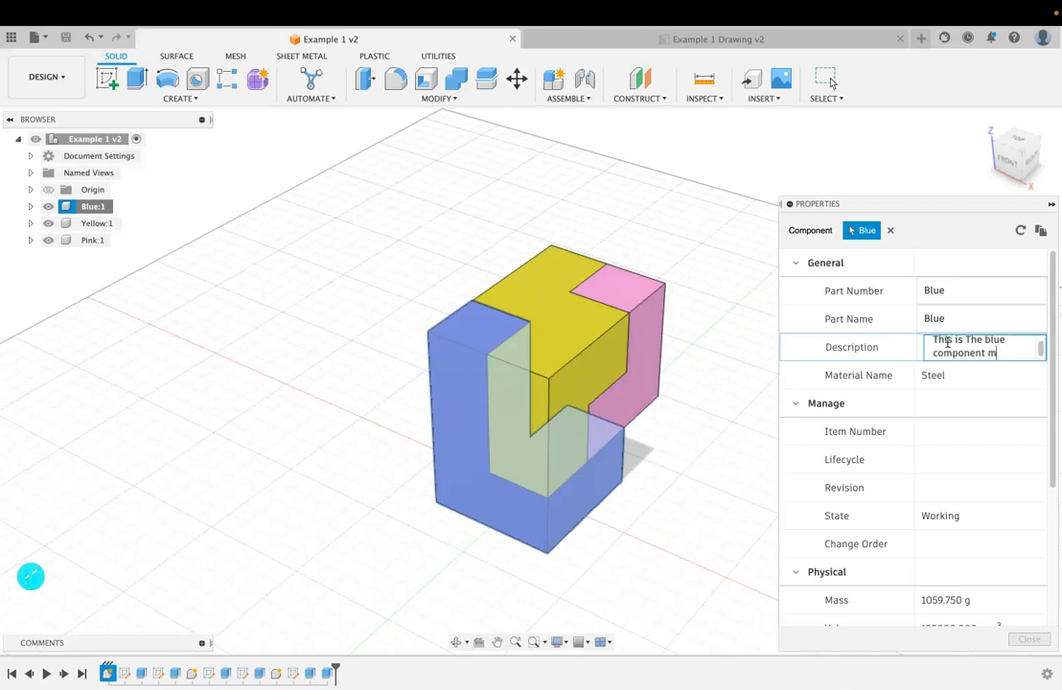
text(ade from ABS plasti)
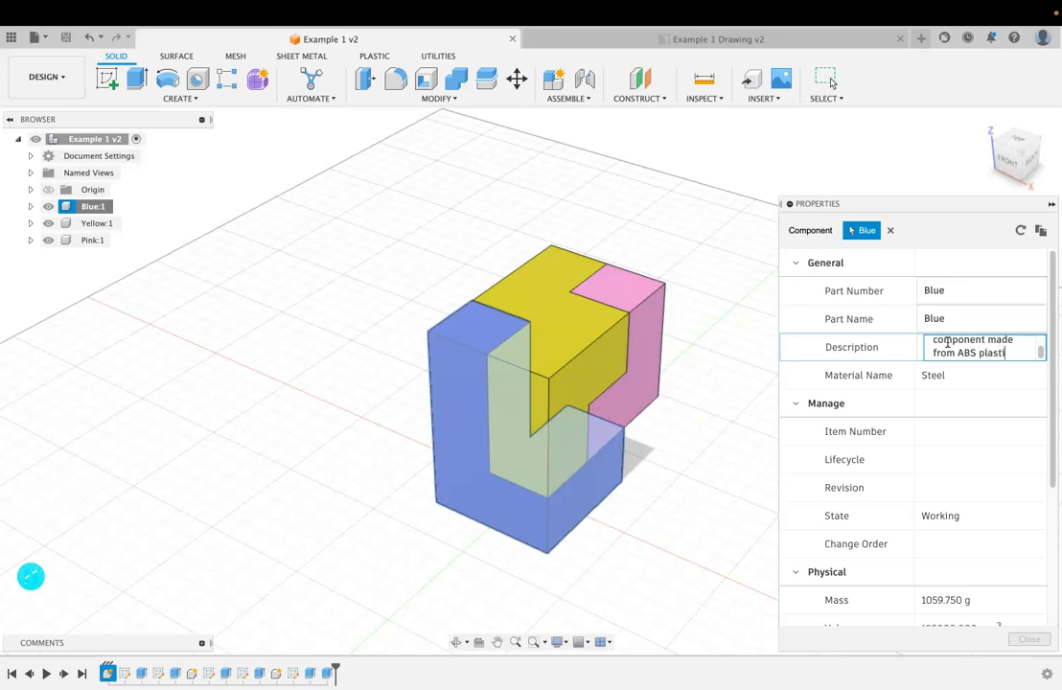
click(974, 453)
click(983, 351)
drag(924, 344, 1035, 360)
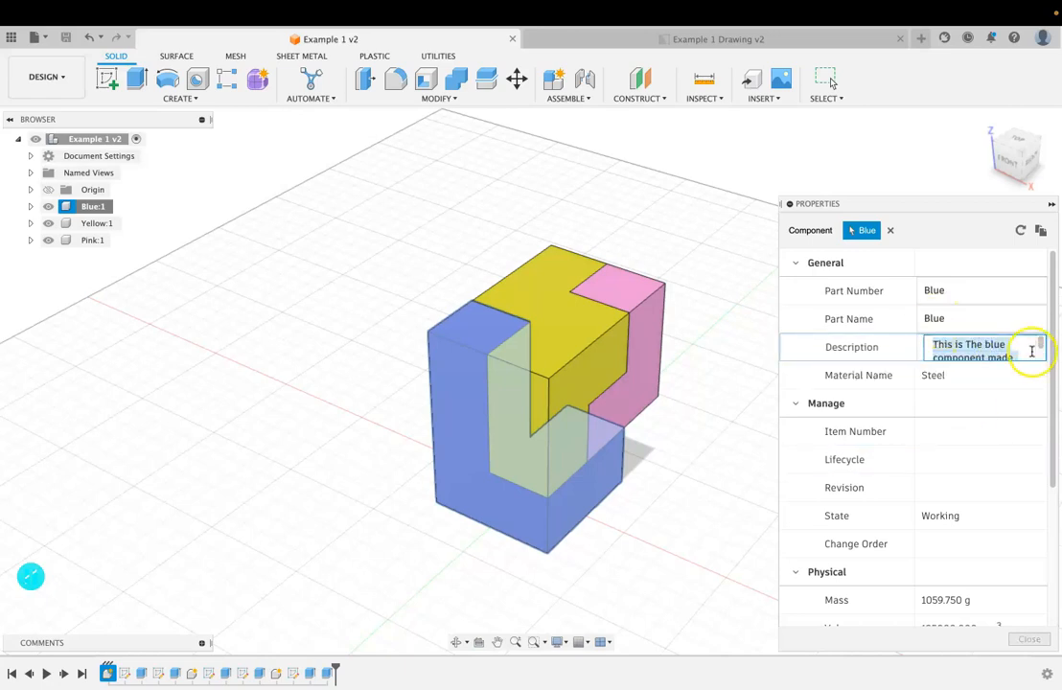
click(1026, 350)
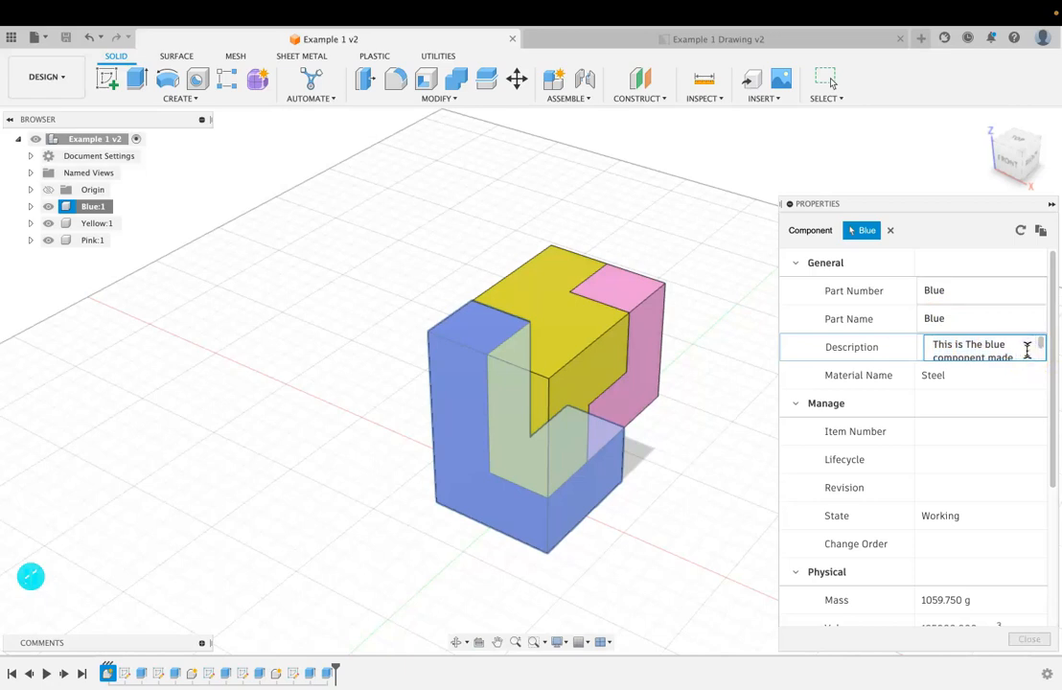
key(Return)
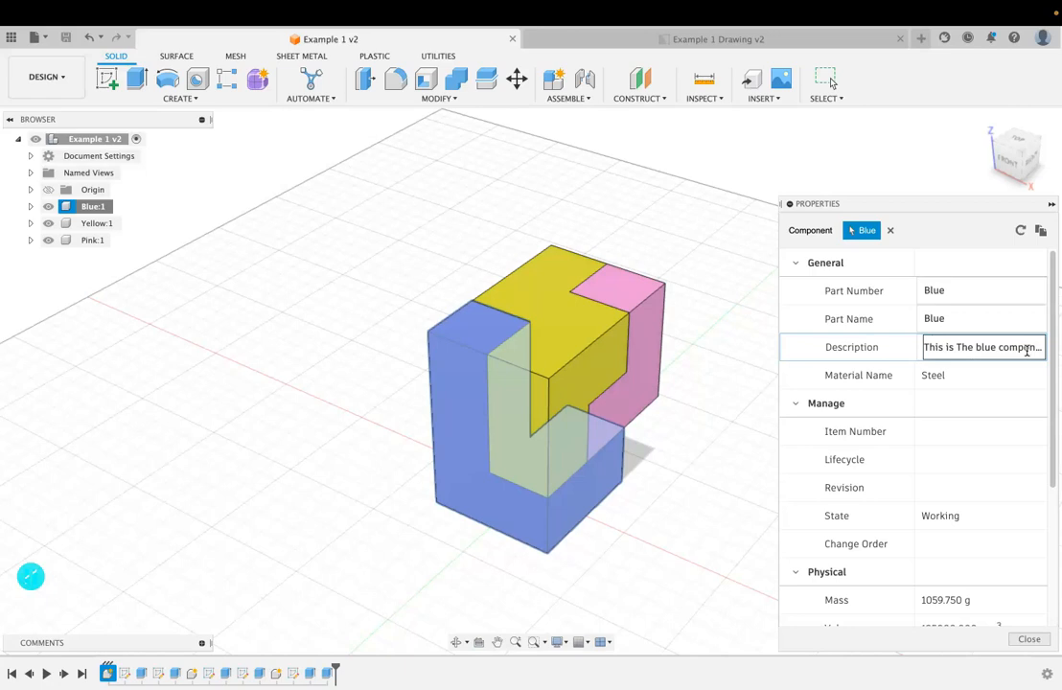
Replace the Blue component's description with "19x1.2 Tube".
click(1003, 347)
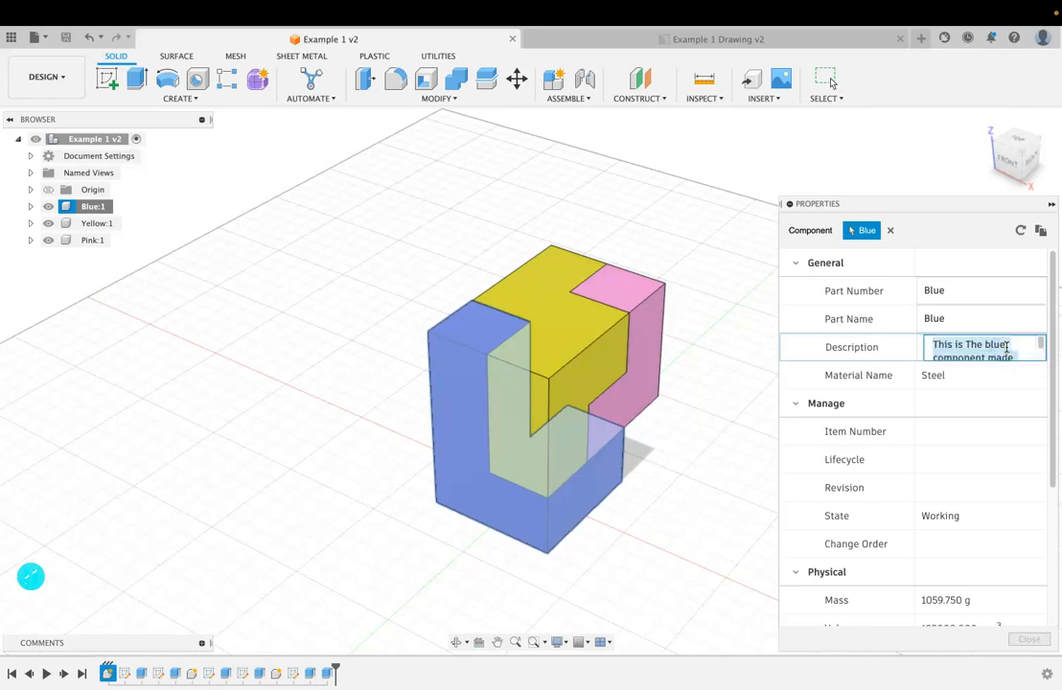
key(BackSpace)
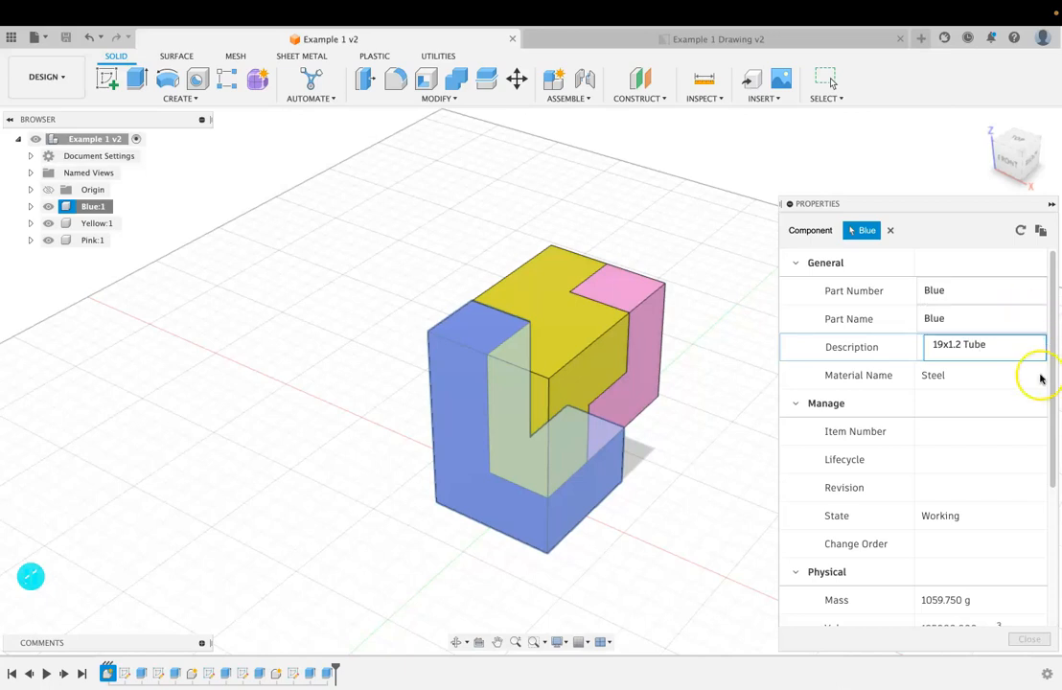
click(1003, 404)
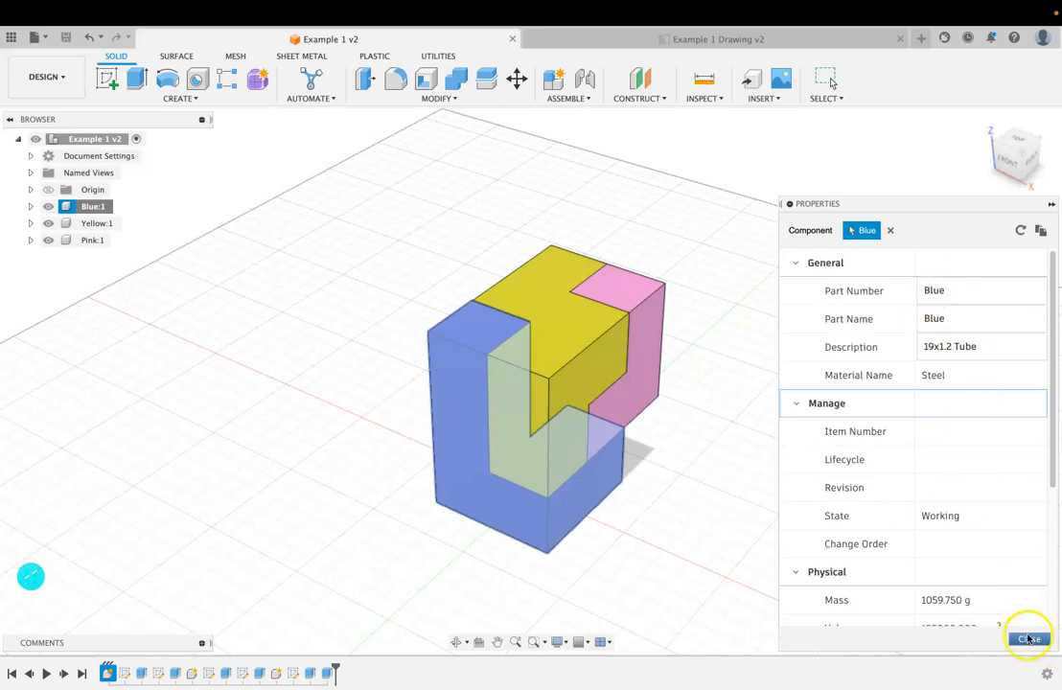
Close the Blue component's properties and assign the ABS Plastic physical material to the Yellow component.
click(1029, 641)
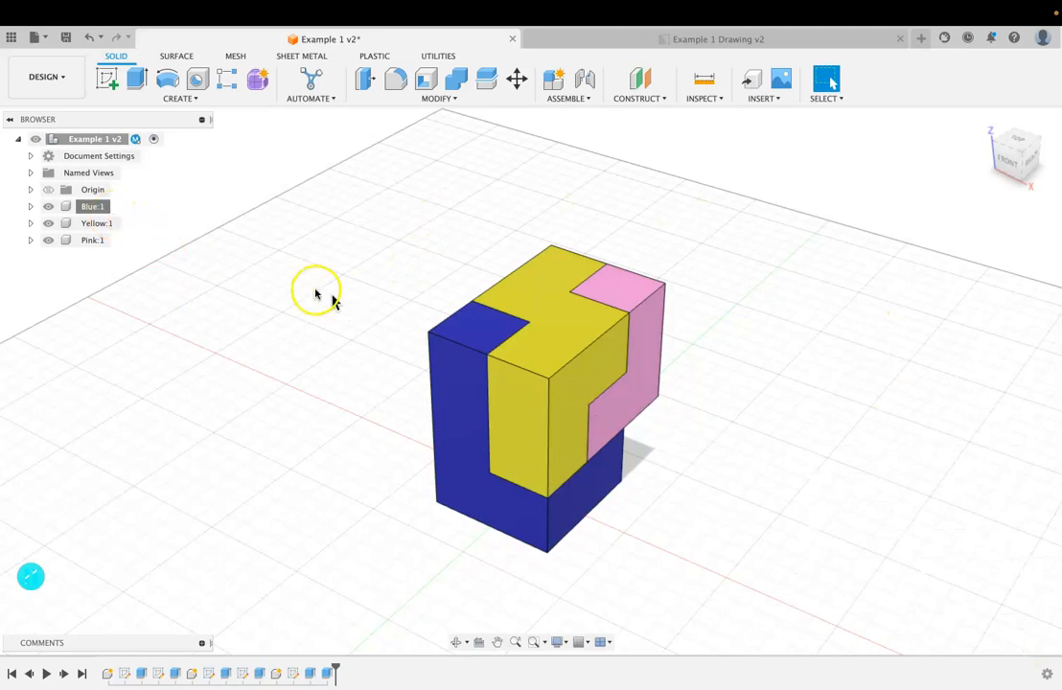
click(81, 224)
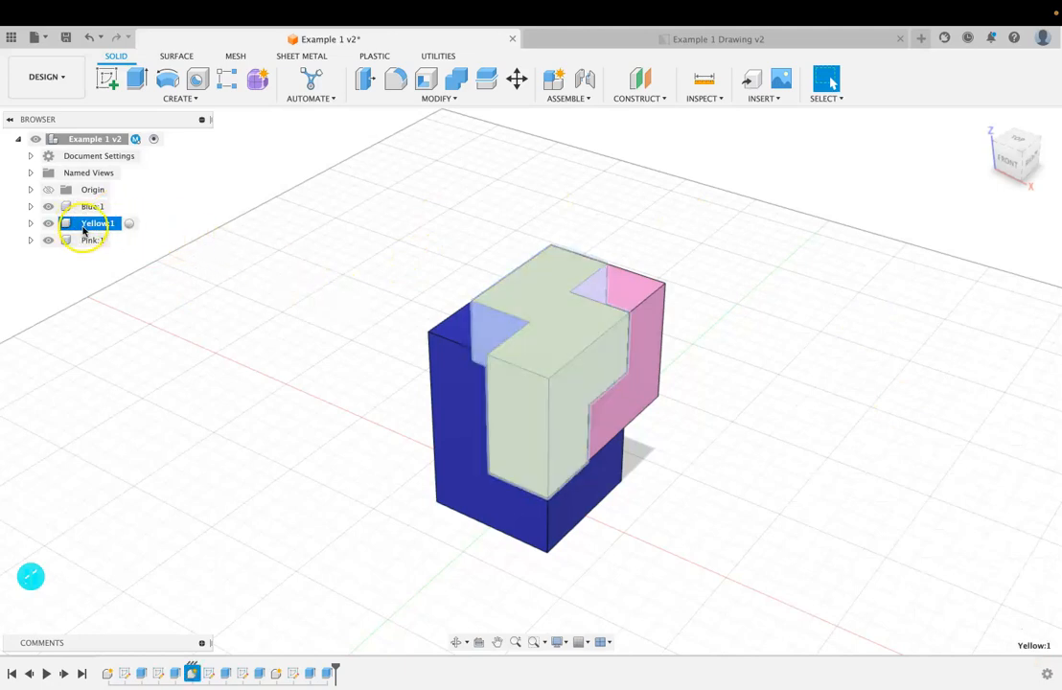
right_click(84, 230)
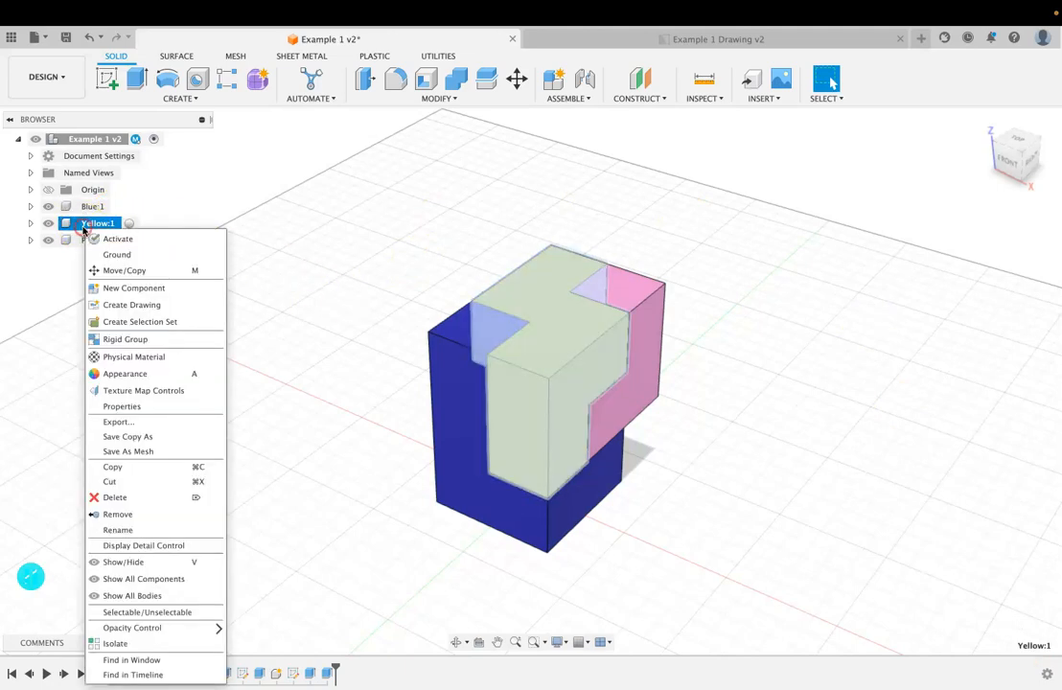
click(156, 360)
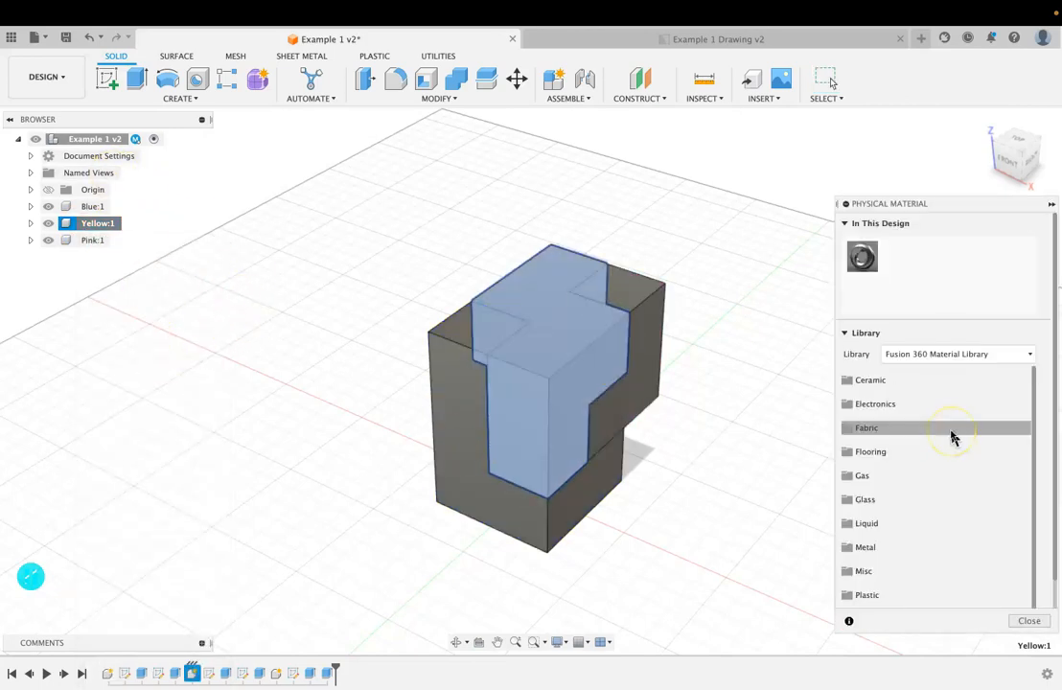
scroll(951, 436, down, 3)
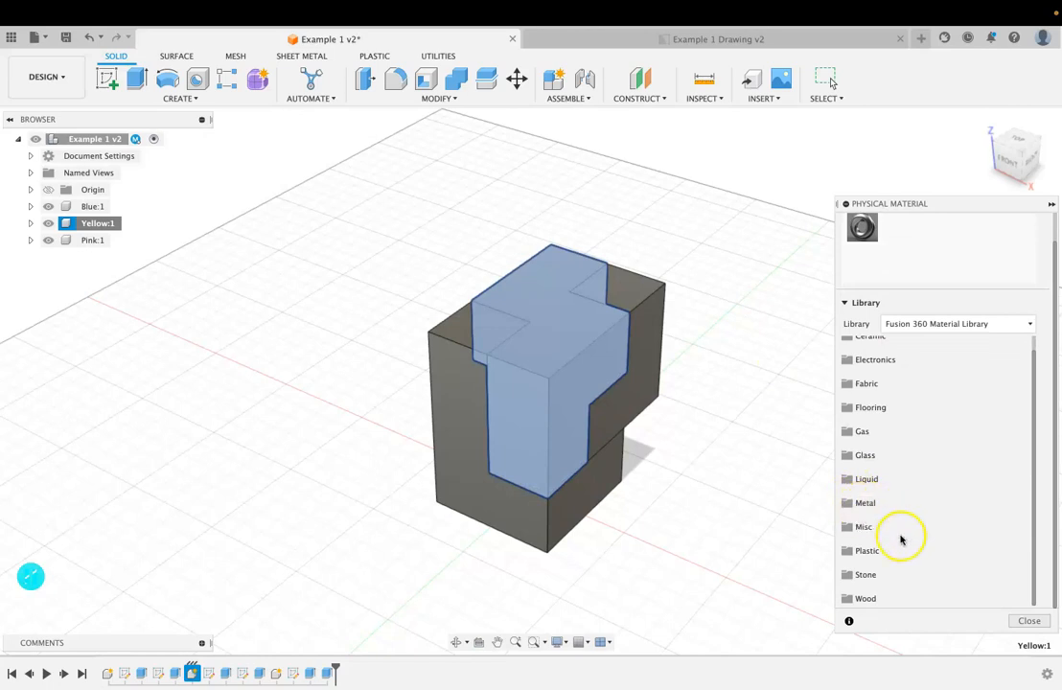
click(901, 553)
scroll(901, 560, down, 5)
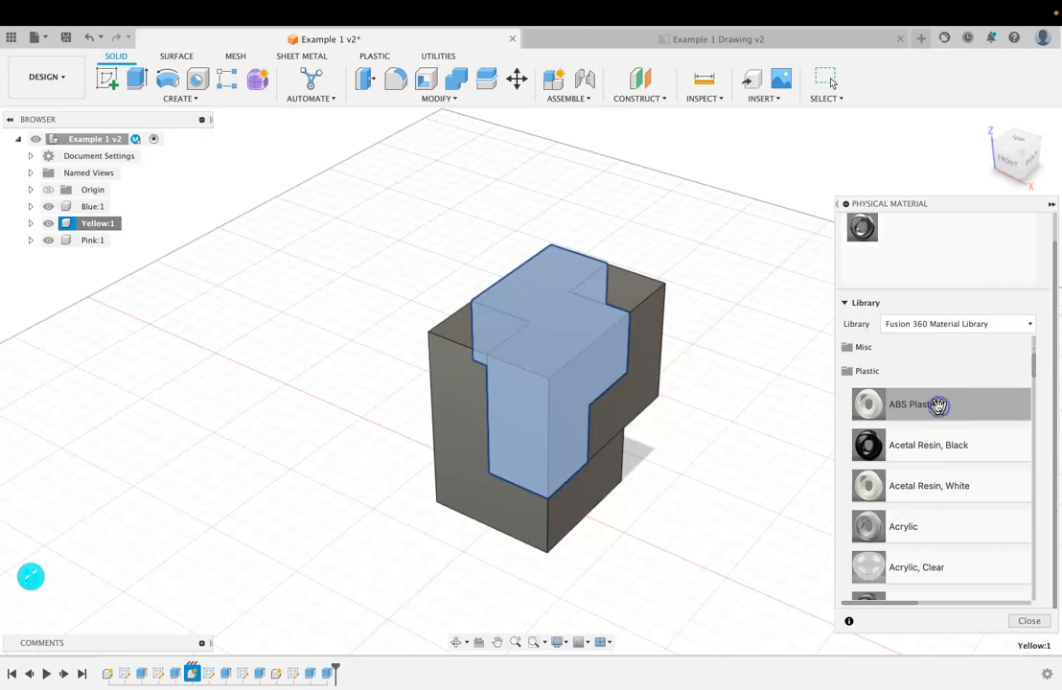
drag(933, 407, 600, 339)
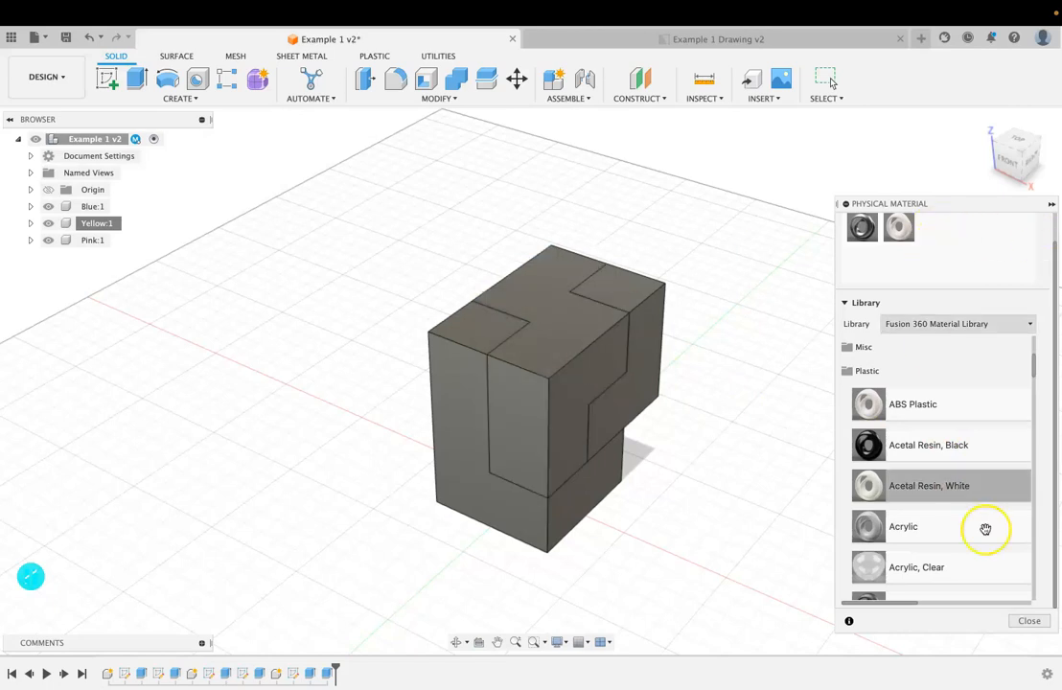
click(1033, 623)
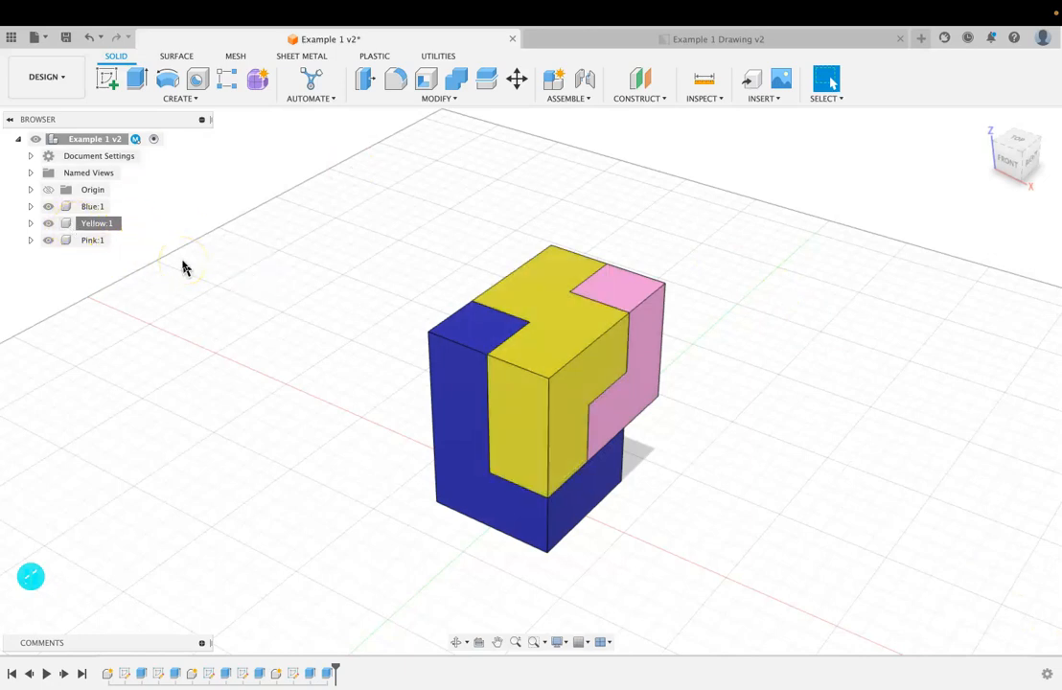
Save the Example 1 design and update the Example 1 Drawing to the latest version of its referenced design.
key(super+s)
click(524, 381)
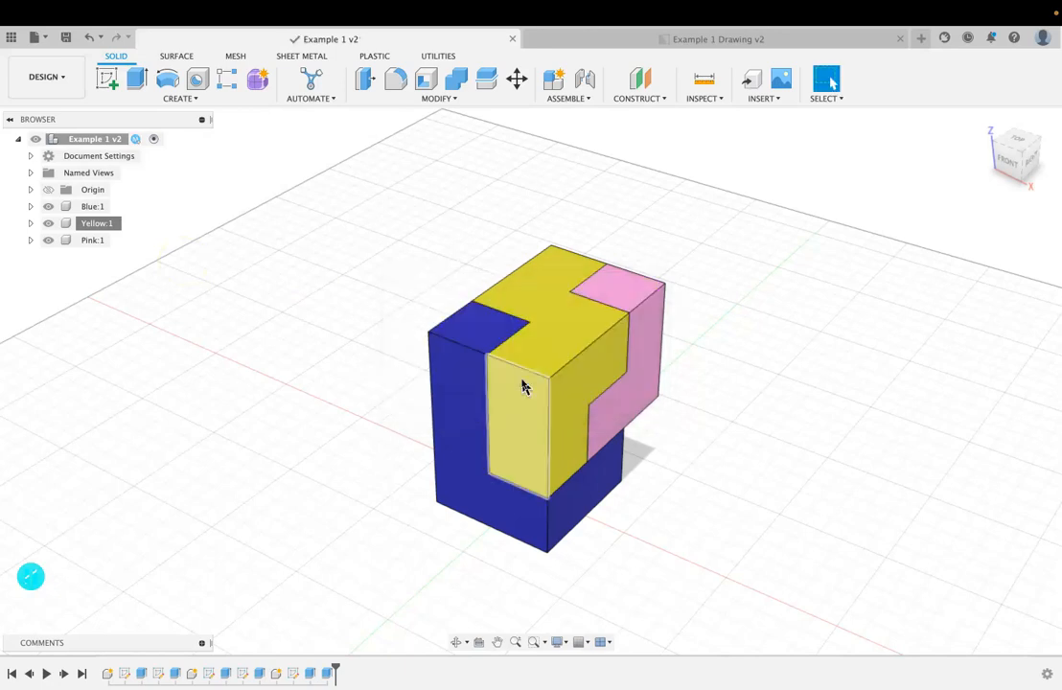
mouse_move(682, 2)
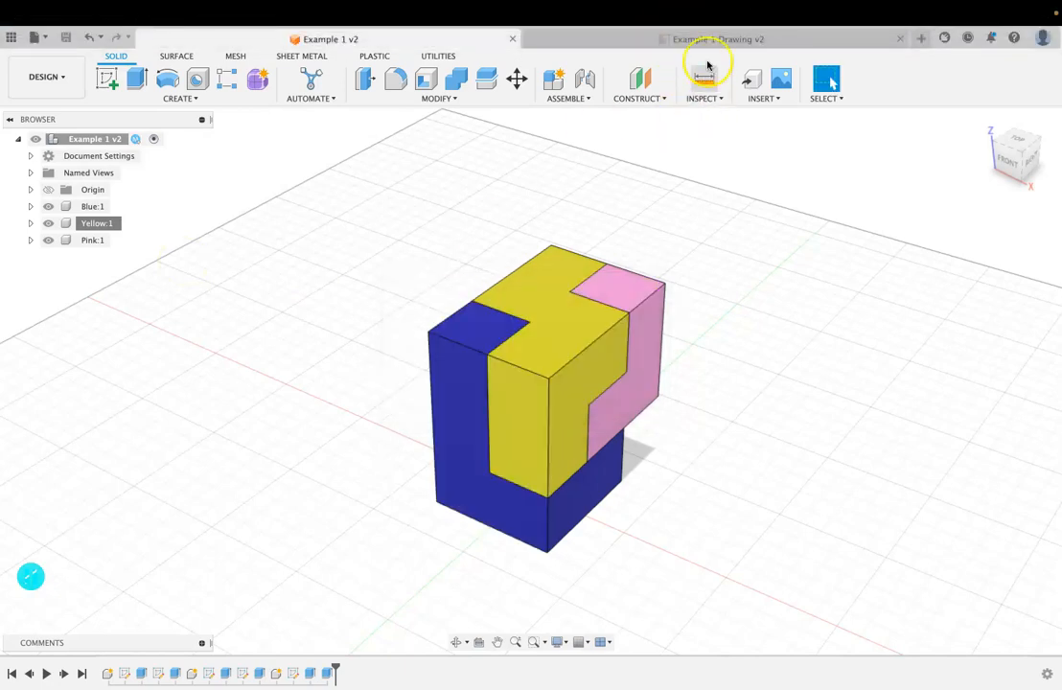
click(737, 39)
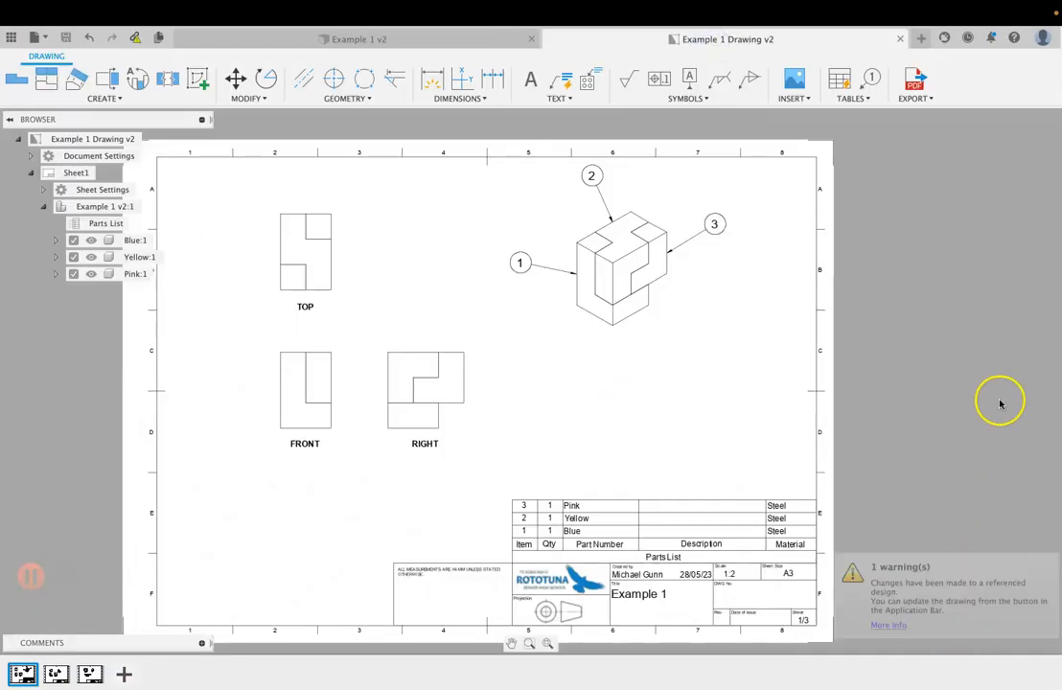
click(136, 41)
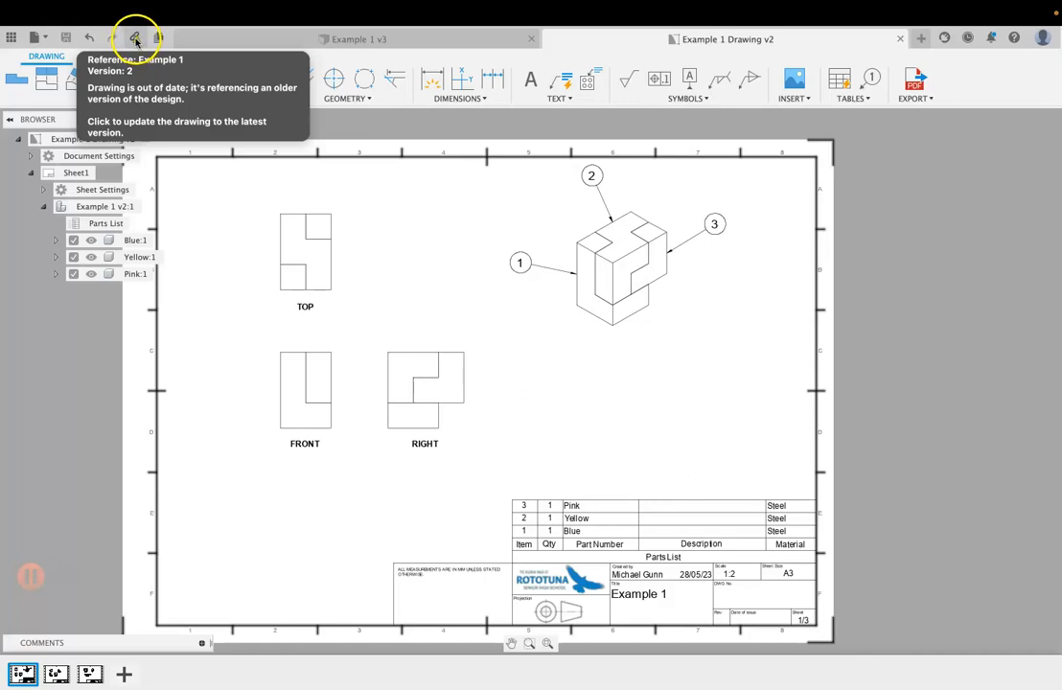
click(245, 227)
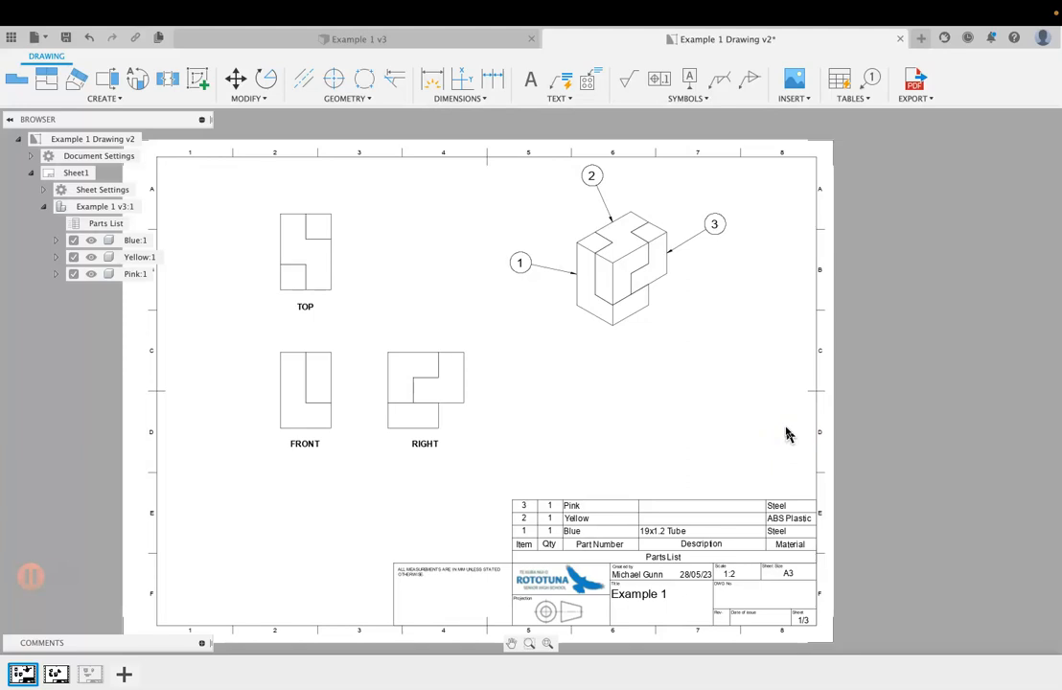
Try to export all sheets of the drawing as a PDF with Open PDF and Lineweights enabled.
click(917, 83)
click(954, 161)
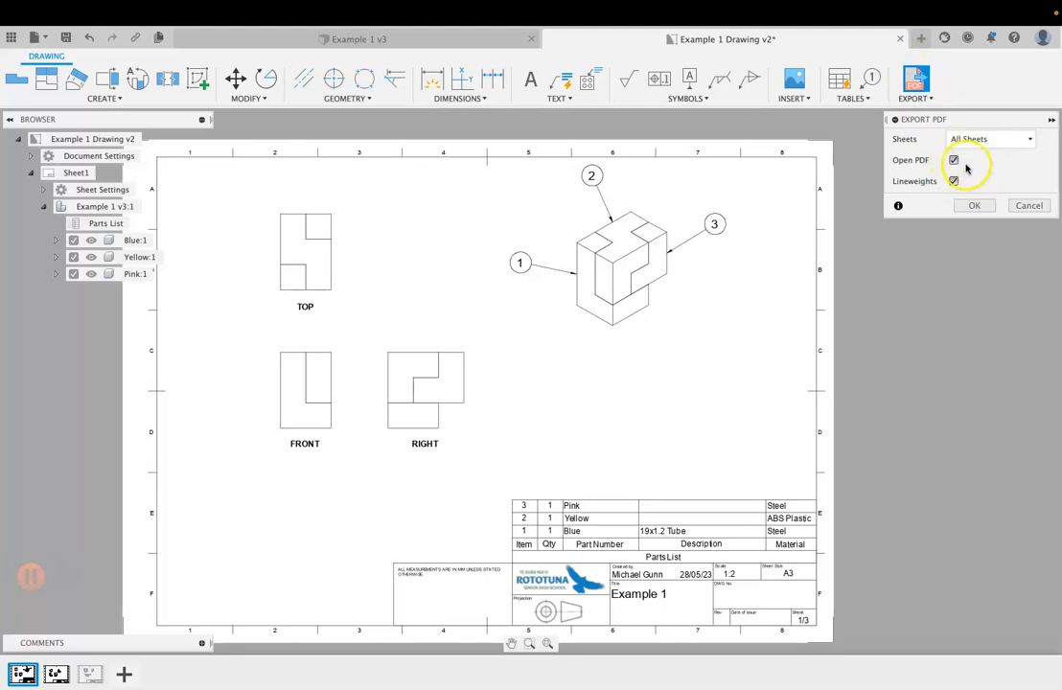
click(972, 205)
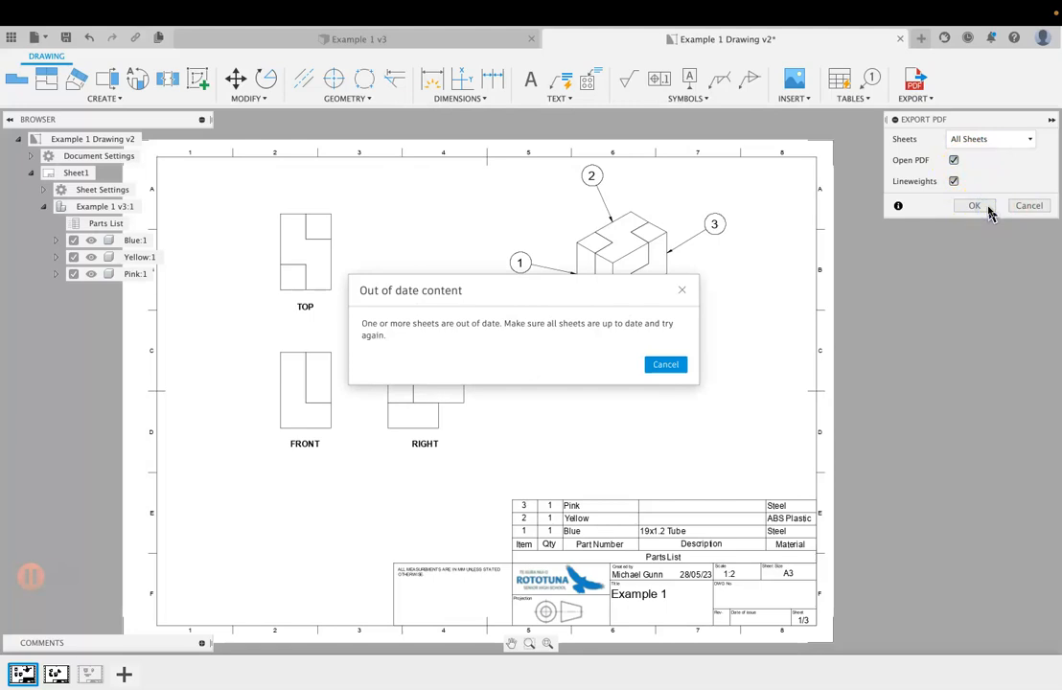
click(678, 365)
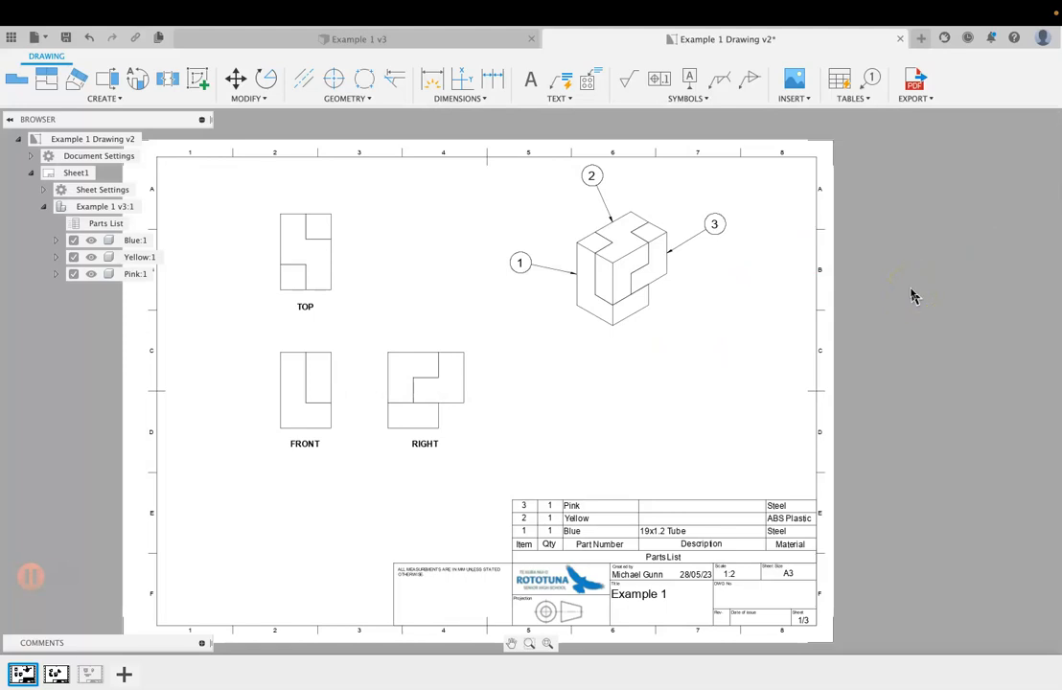
Save the drawing with the version description User Saved and refresh the BLUE and YELLOW sheets by opening each, returning to Sheet1.
key(super+s)
click(553, 372)
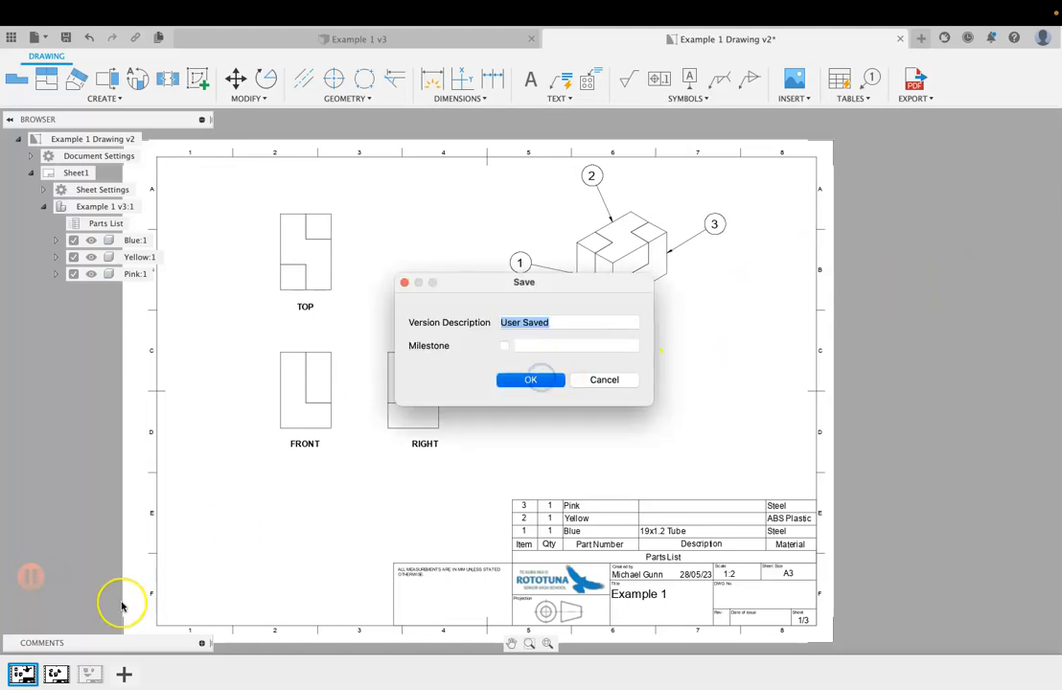
click(55, 675)
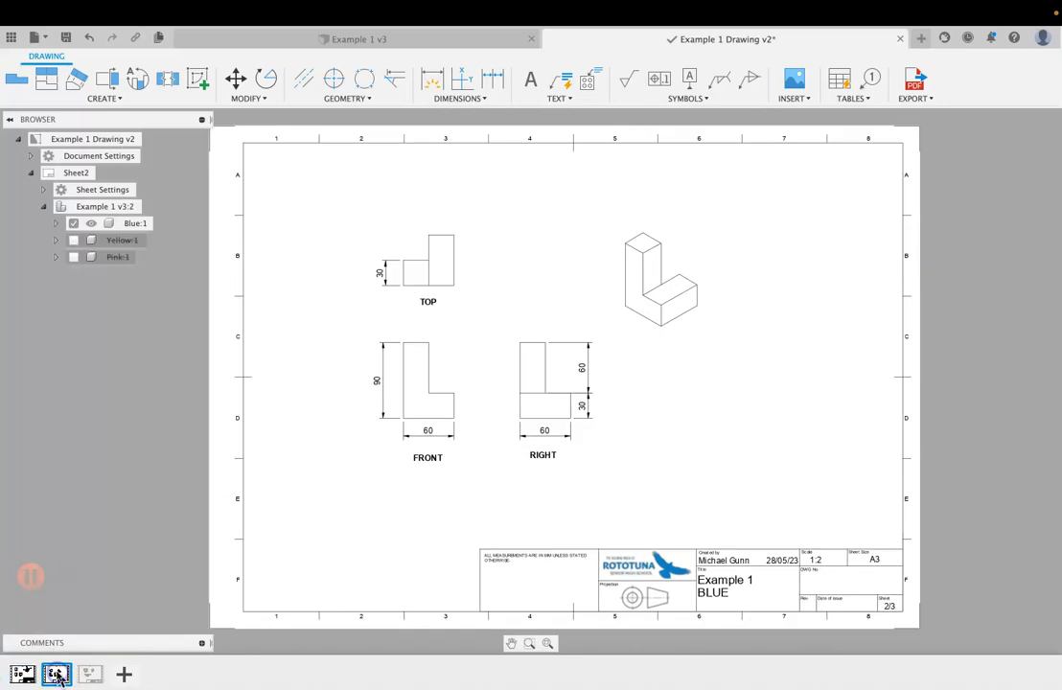
click(90, 674)
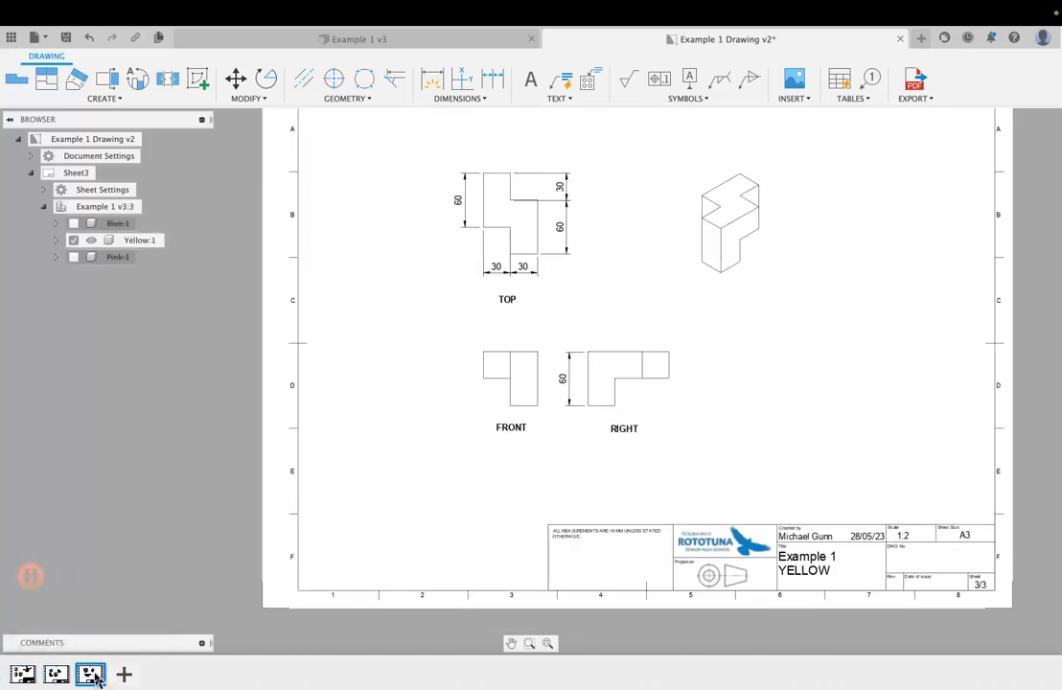
click(55, 674)
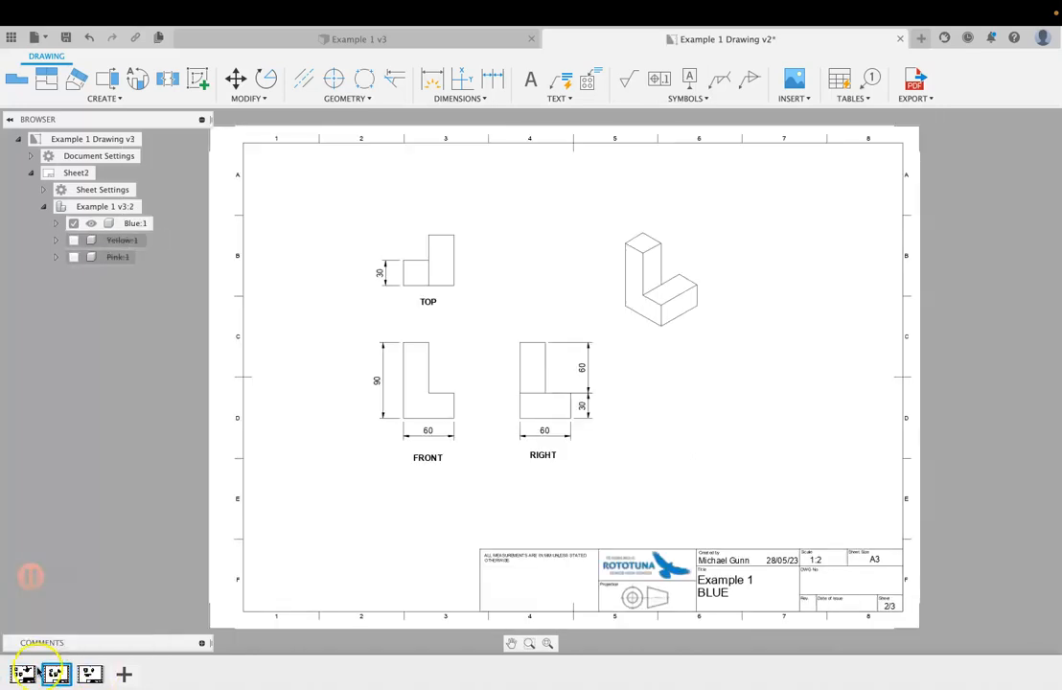
click(23, 673)
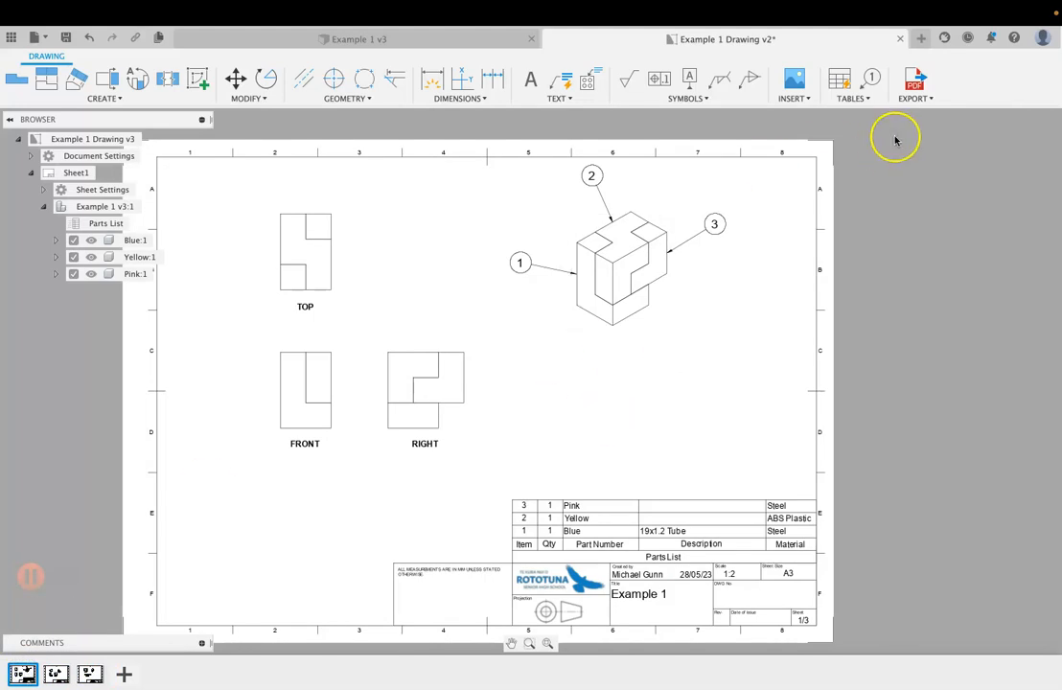
Export all sheets as the PDF "Example 1 Drawing v3" to both the 3d Puzzle cloud project folder and the computer's Downloads folder.
click(916, 82)
click(972, 205)
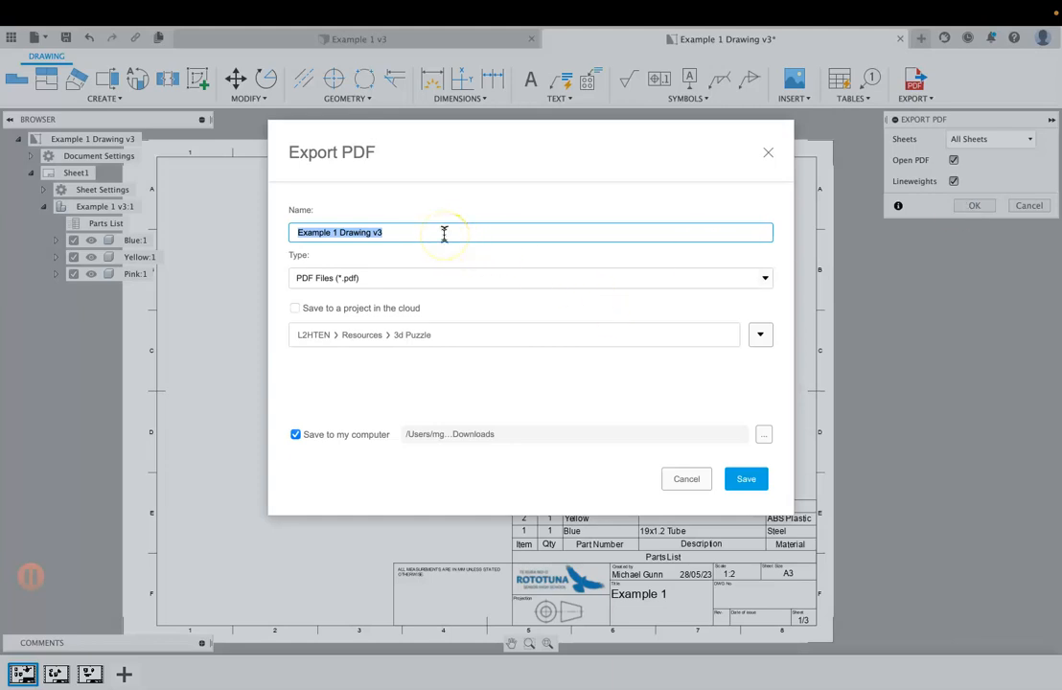
click(296, 309)
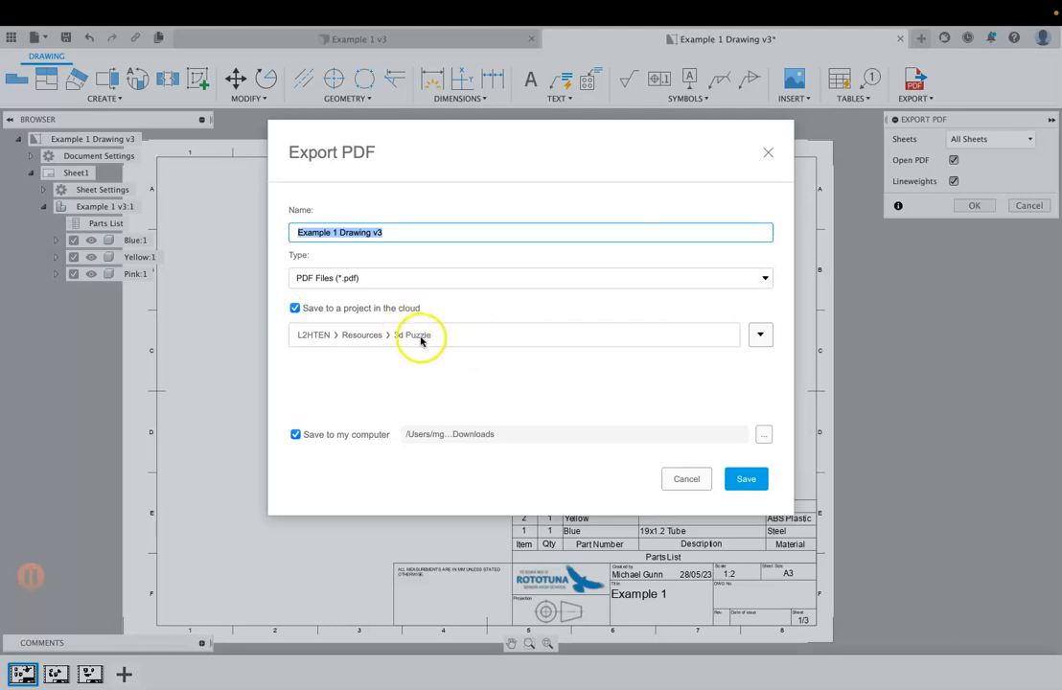
click(760, 335)
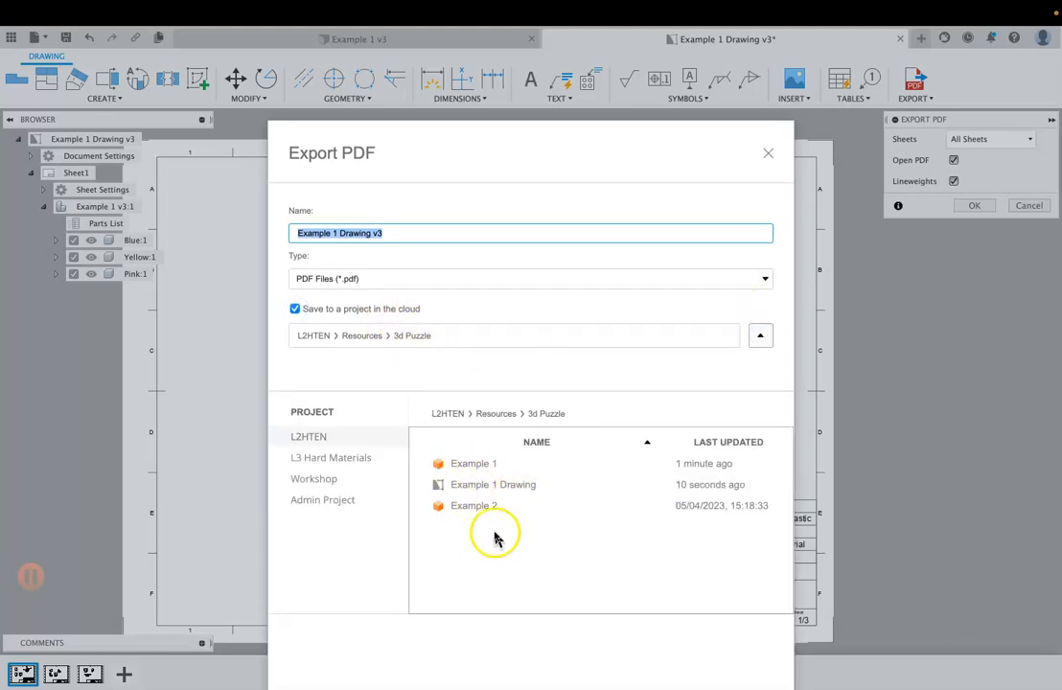
click(760, 335)
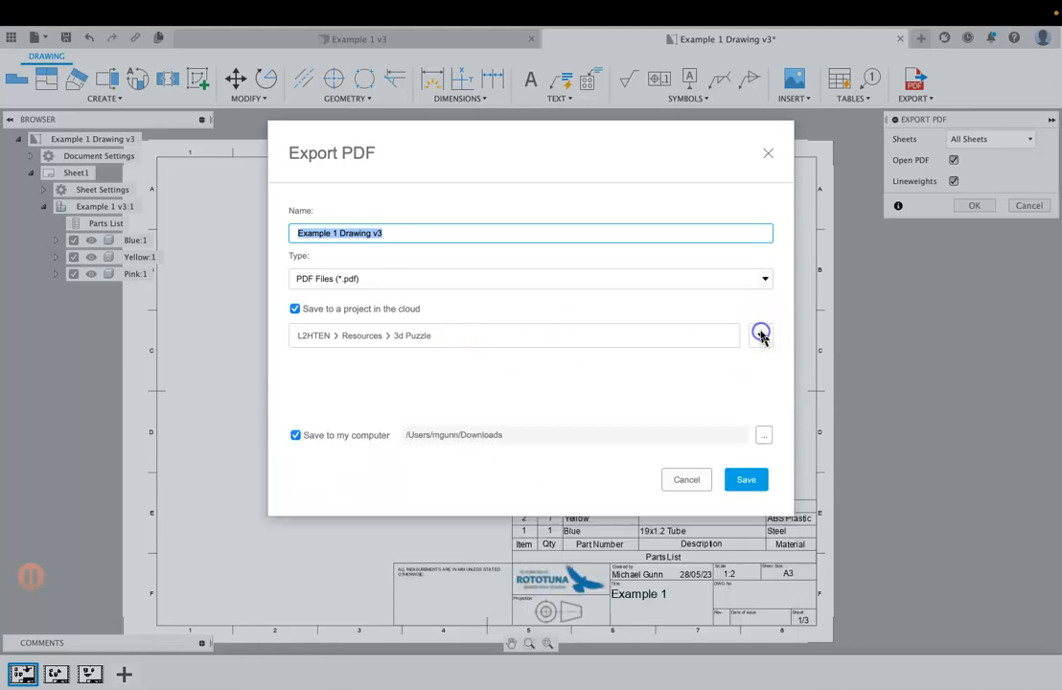
click(765, 435)
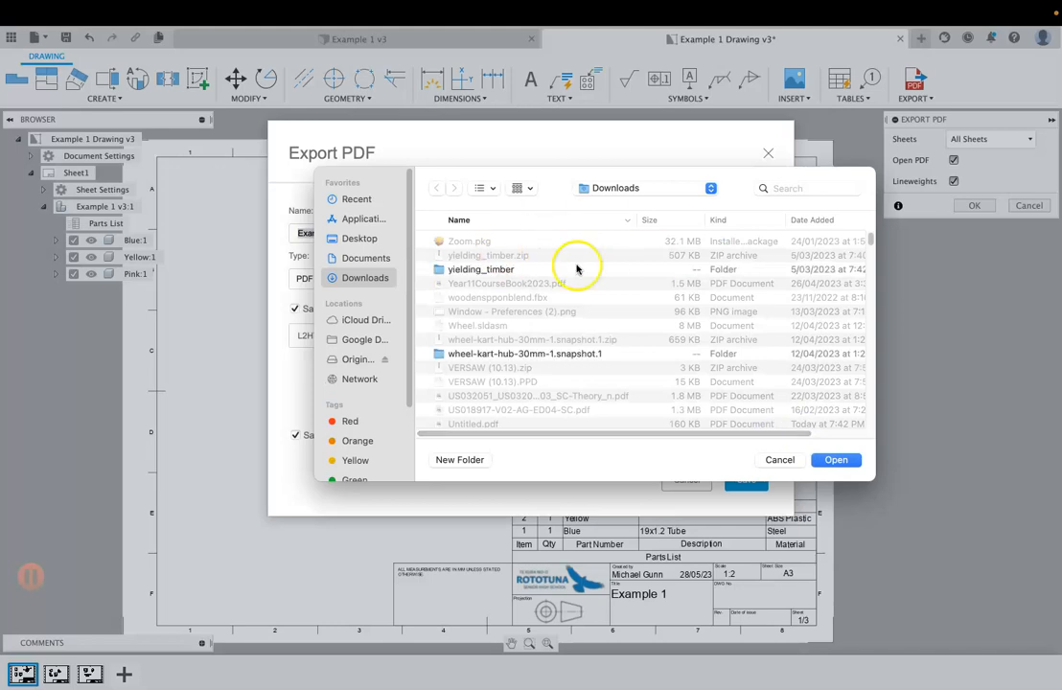
click(833, 459)
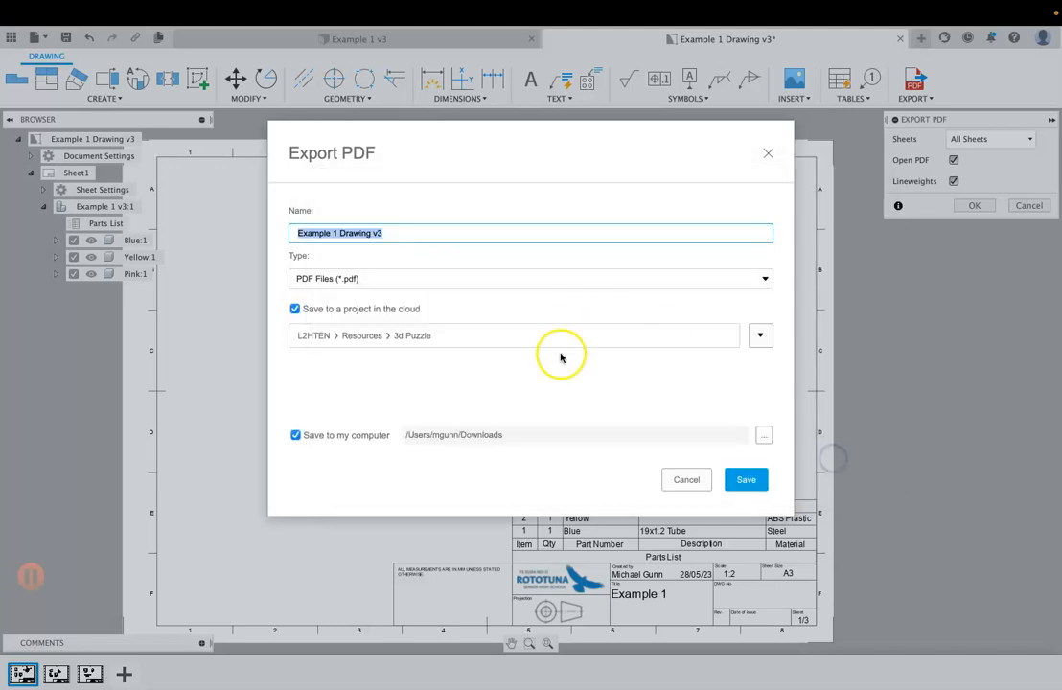
click(747, 482)
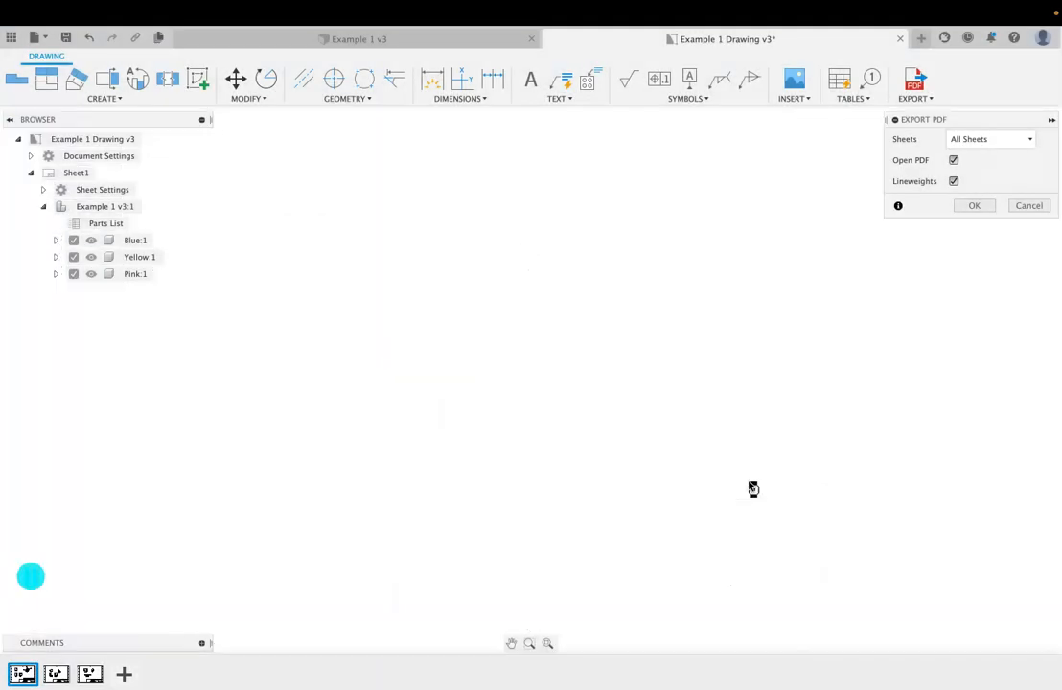
Examine the views, dimensions and parts list on all pages of the exported PDF in Preview, and switch back to the Fusion 360 drawing.
scroll(735, 381, down, 5)
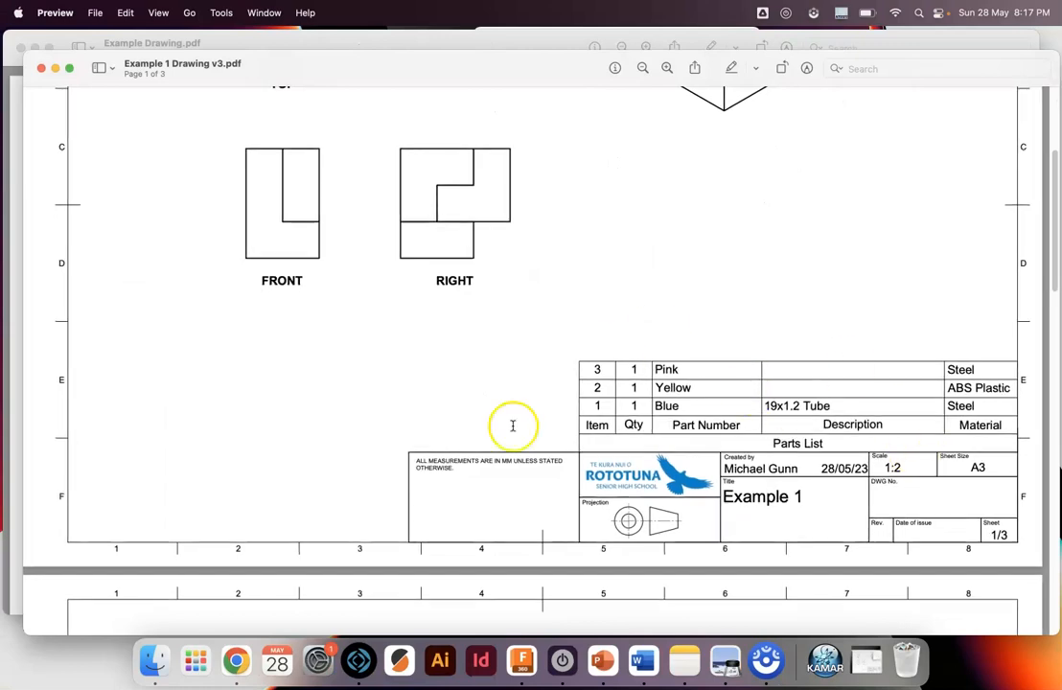
scroll(622, 458, up, 3)
scroll(621, 458, up, 2)
scroll(622, 458, down, 4)
scroll(622, 458, down, 10)
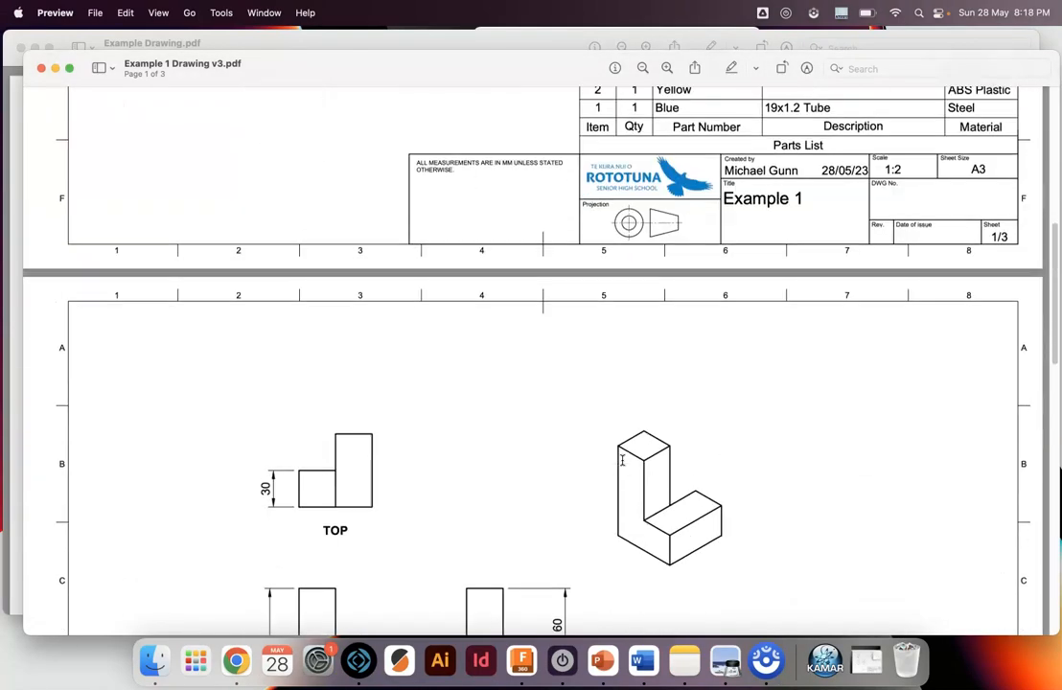
scroll(623, 467, down, 3)
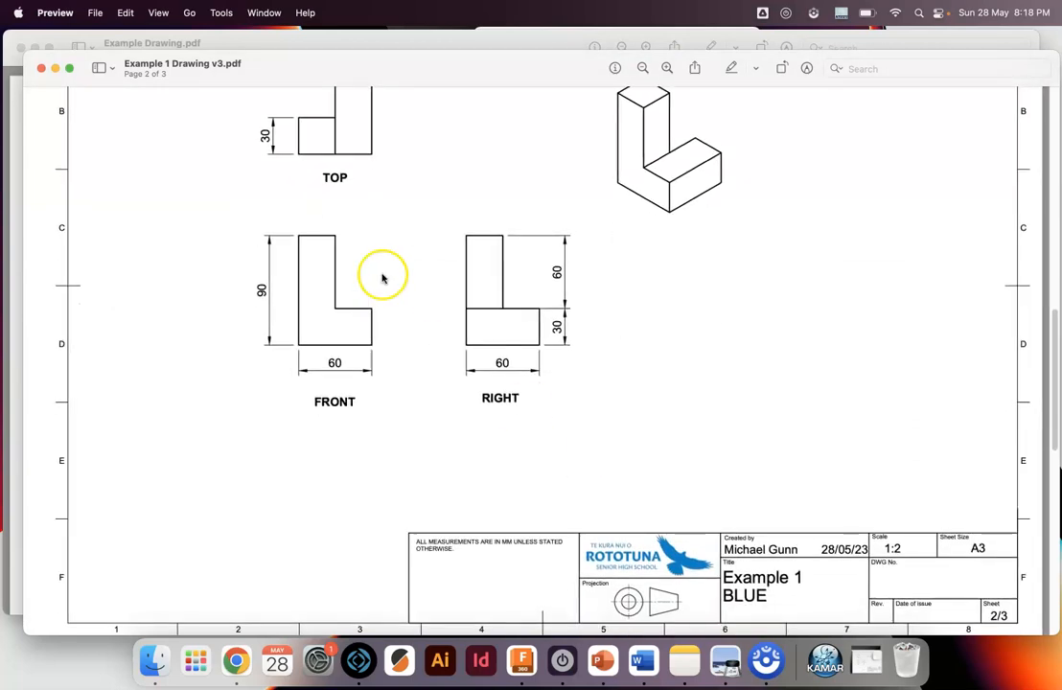
scroll(536, 484, down, 3)
scroll(533, 488, up, 5)
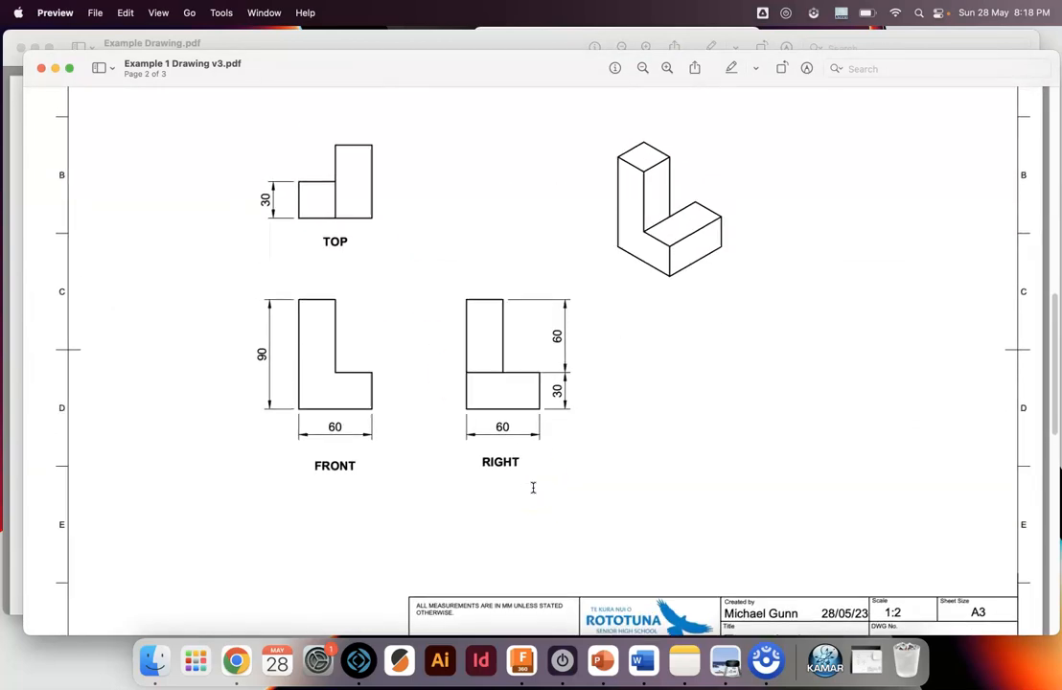
scroll(583, 371, down, 6)
scroll(582, 372, down, 15)
scroll(582, 373, up, 20)
scroll(583, 373, up, 7)
scroll(582, 374, down, 2)
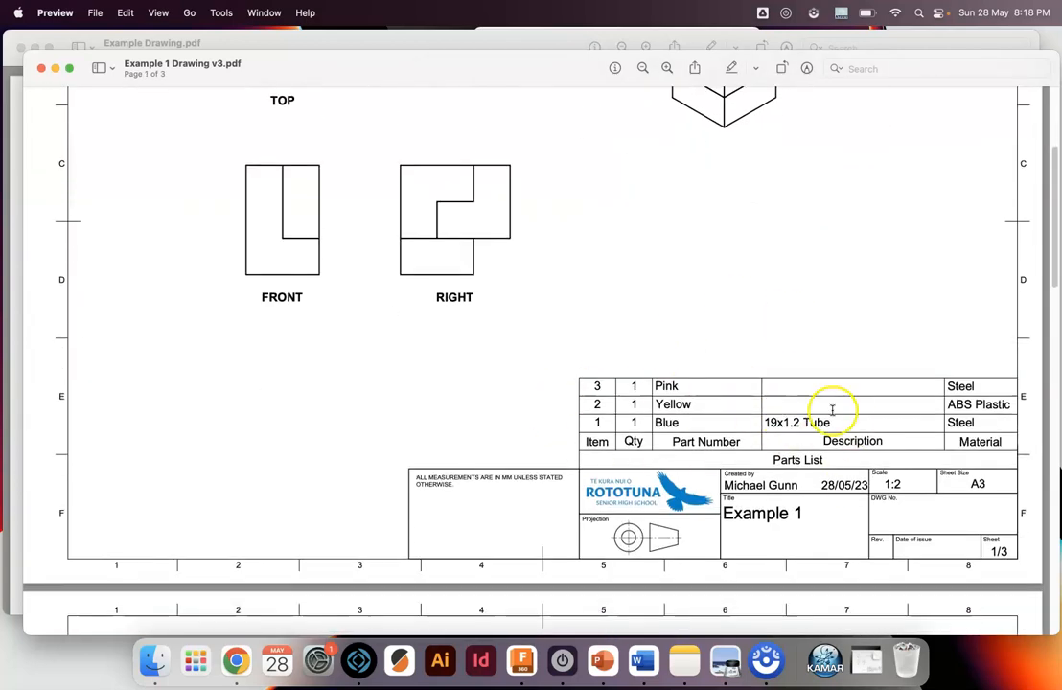
scroll(661, 299, up, 3)
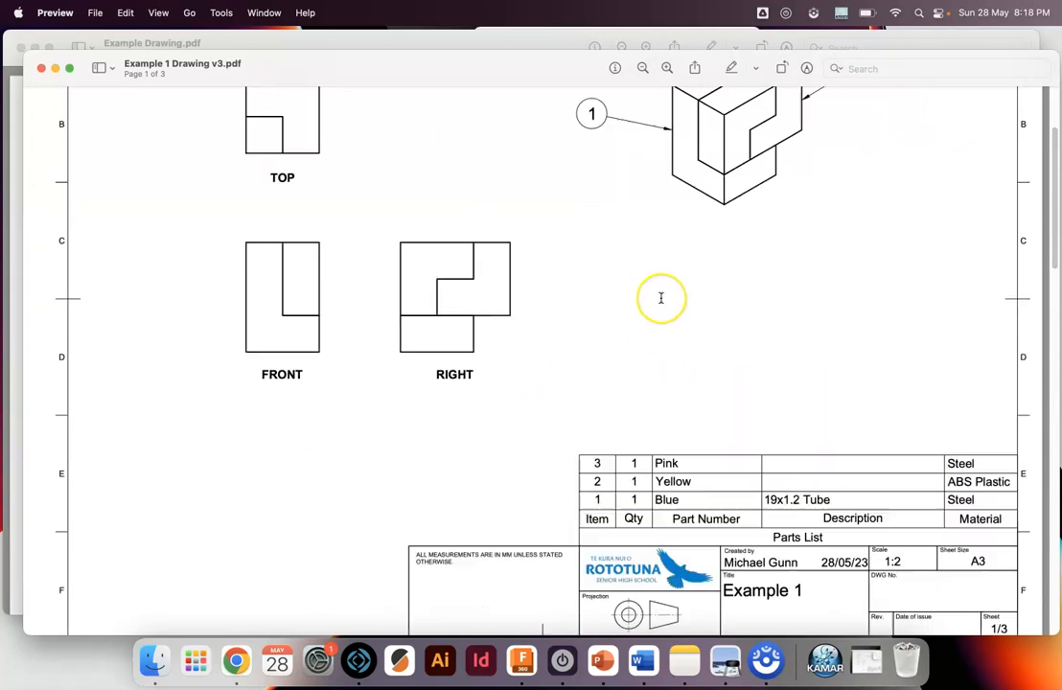
key(ctrl+Right)
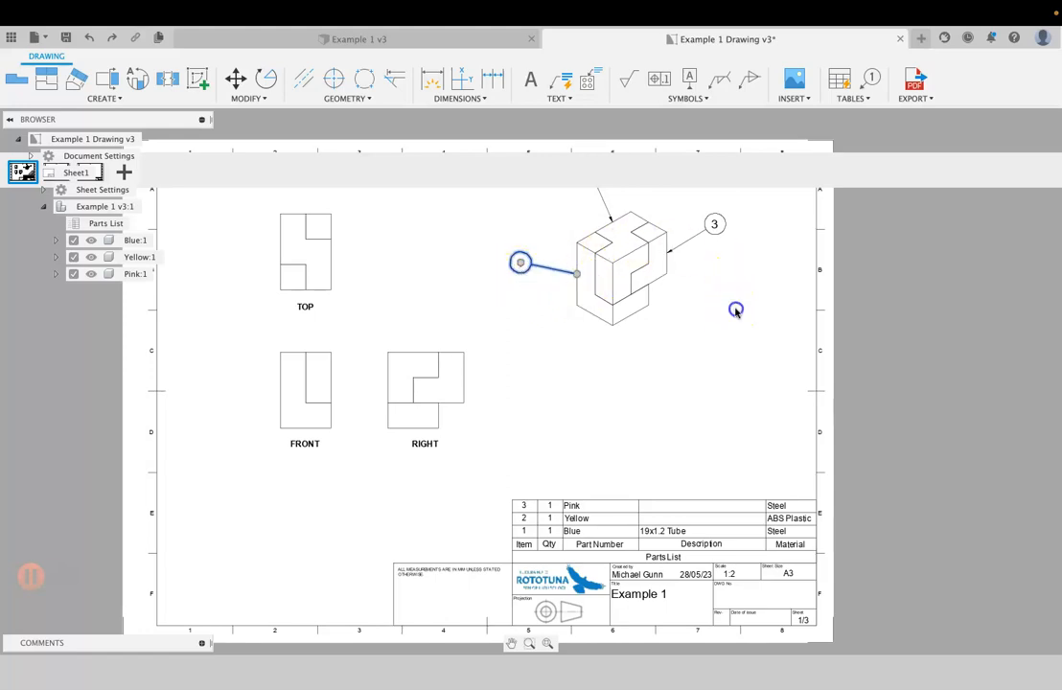
Inspect the options available for the Blue component in the Example 1 v3 design, and return to Sheet1 of the Example 1 drawing.
scroll(736, 308, up, 3)
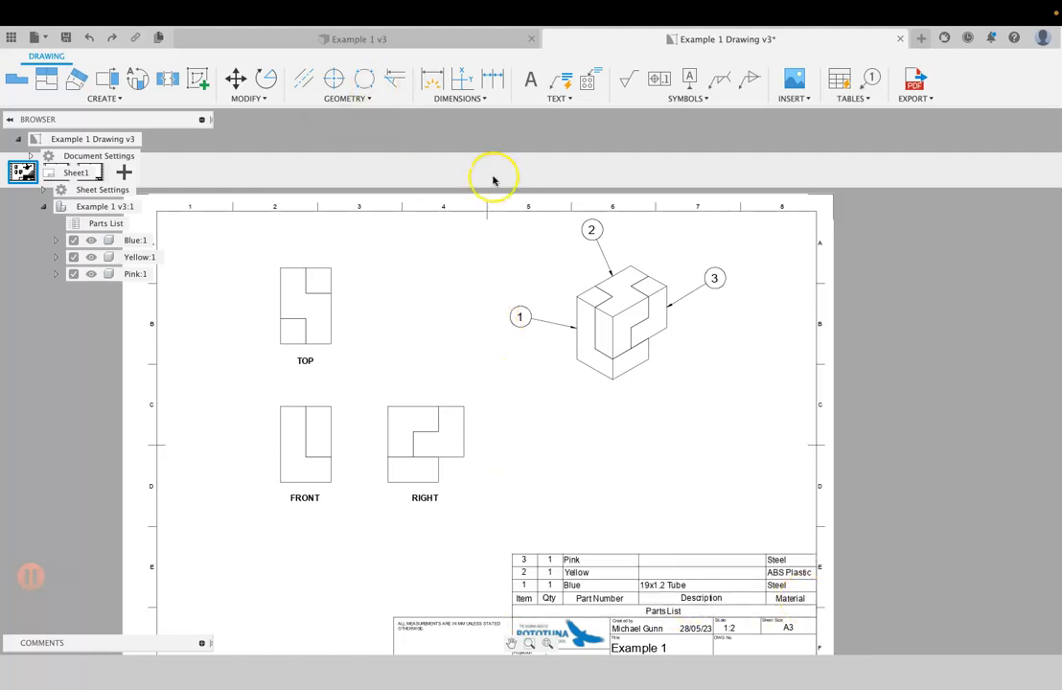
click(430, 40)
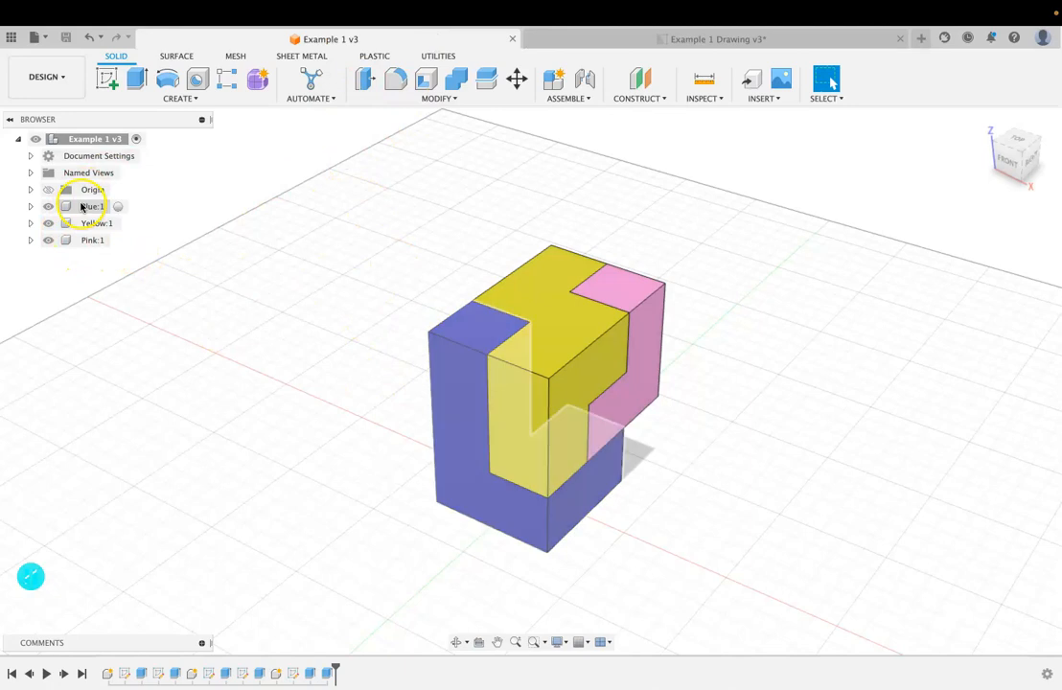
right_click(91, 211)
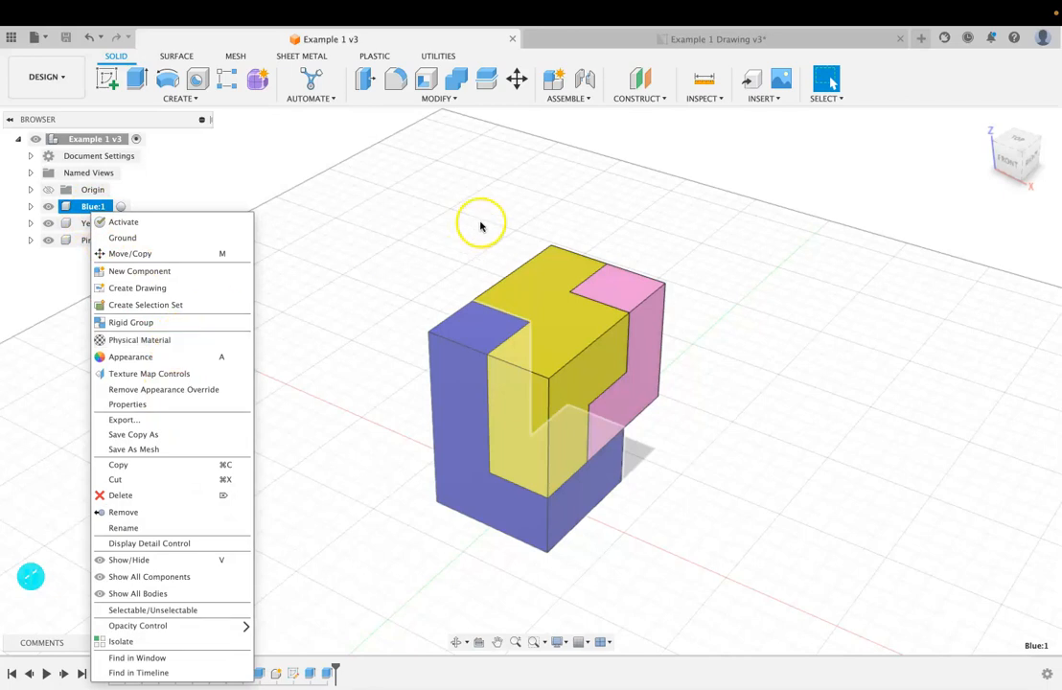
click(481, 147)
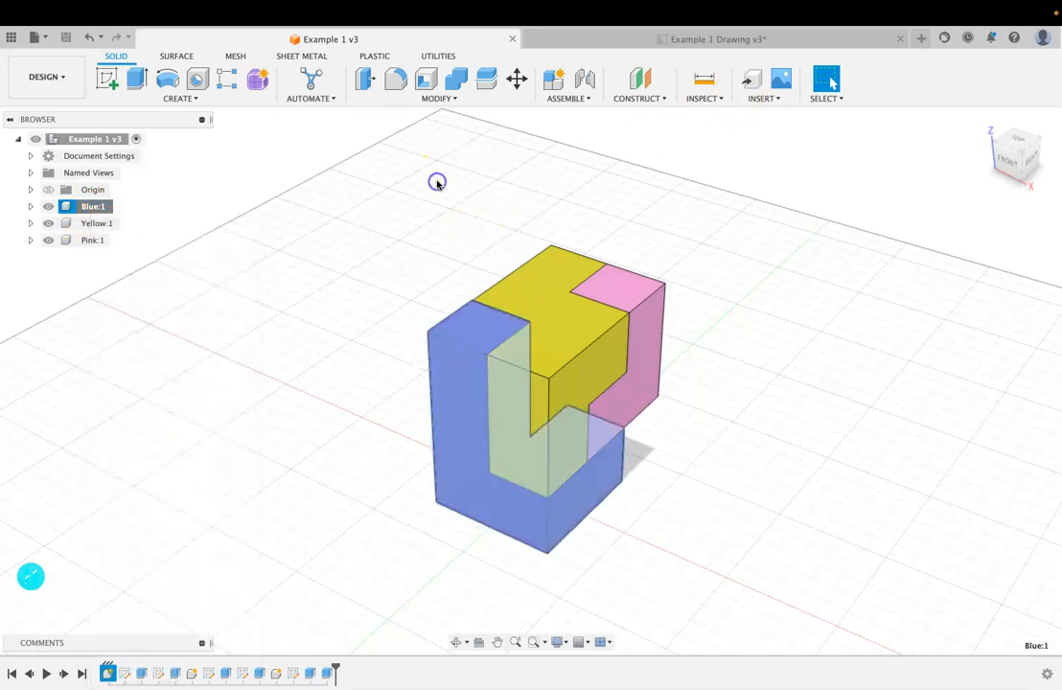
click(684, 42)
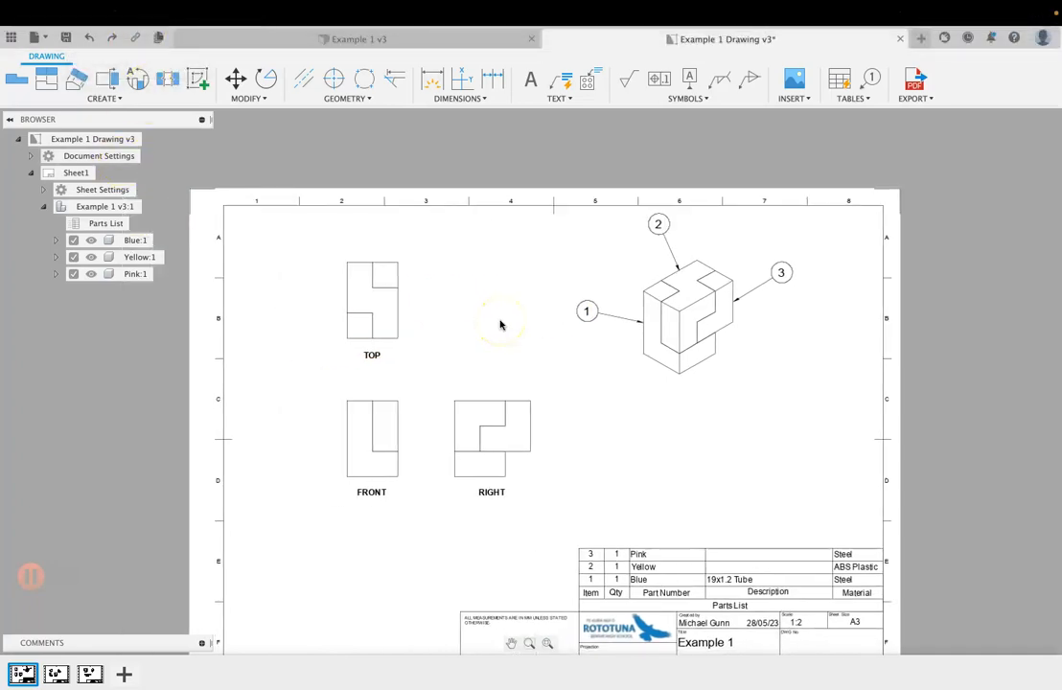
scroll(633, 434, up, 1)
scroll(633, 434, down, 2)
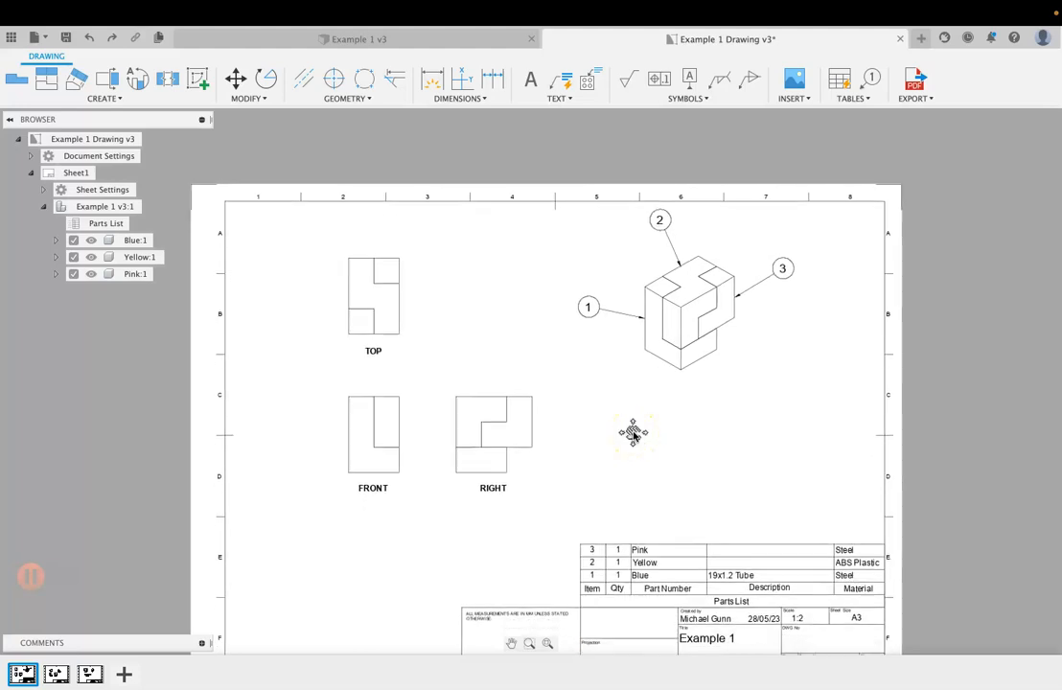